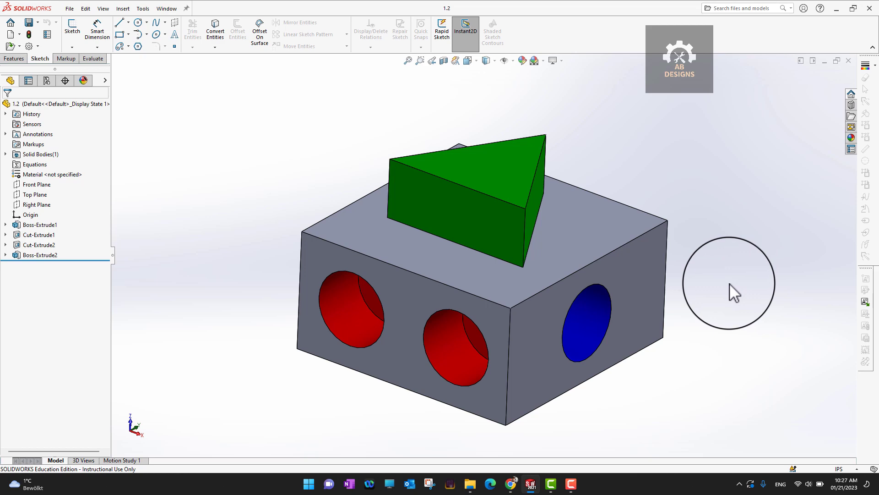
- Orbit and pan the part to inspect the red holes, the blue hole and the green triangular boss
middle_drag(730, 283, 681, 268)
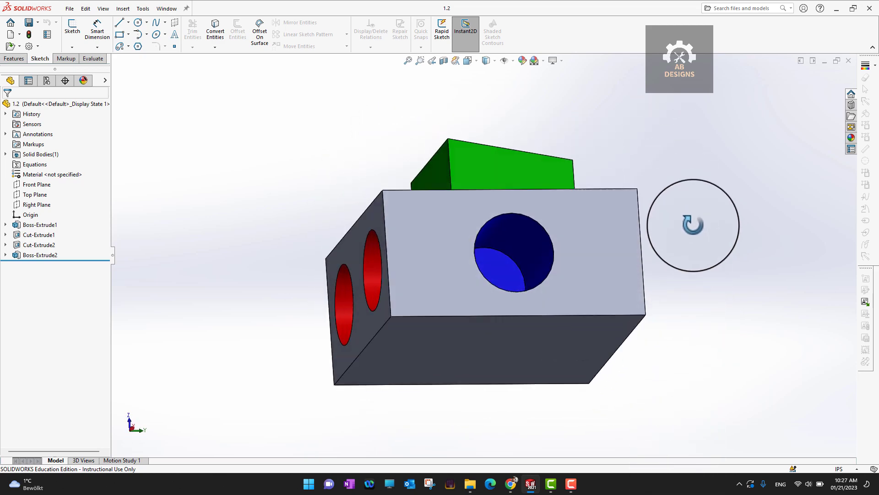
middle_drag(693, 225, 705, 293)
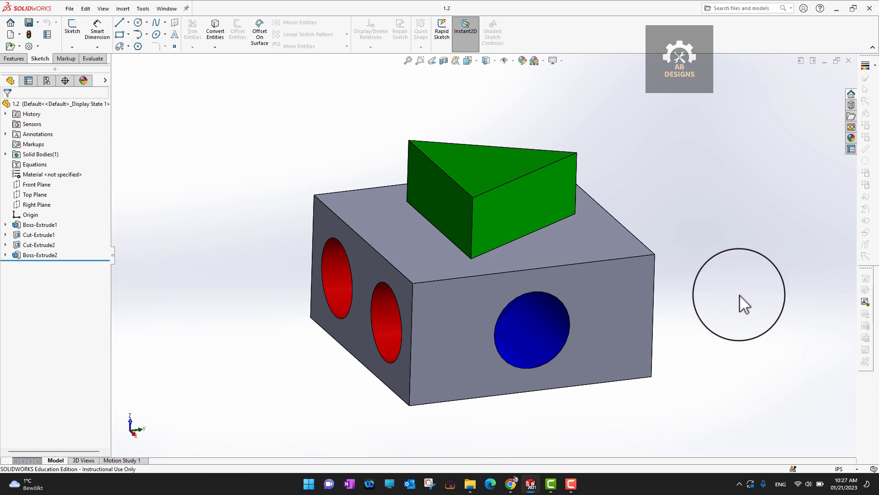
ctrl+middle_drag(740, 304, 740, 272)
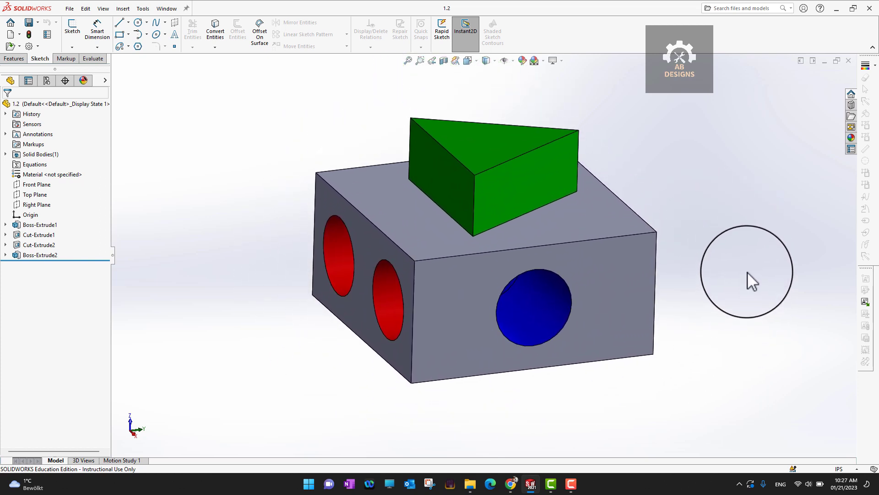
right_click(710, 181)
click(677, 171)
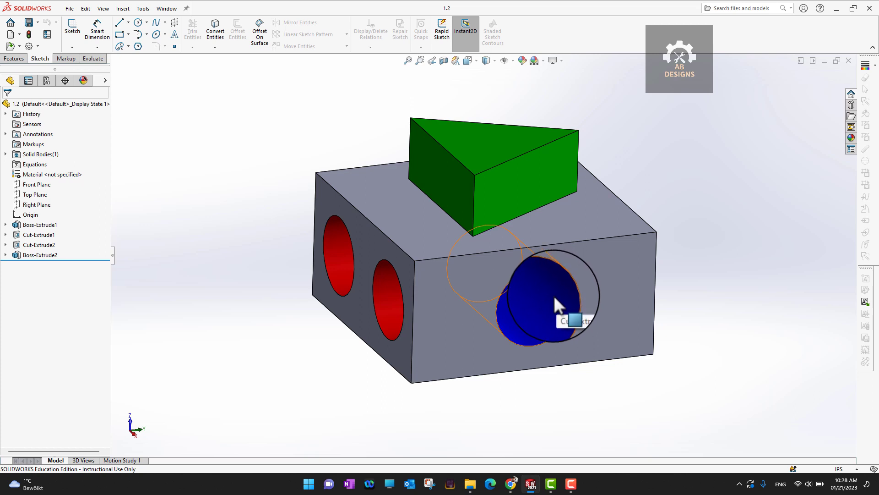
- Zoom in closely on the red holes in the block's side, and zoom out until the whole part is tiny
scroll(554, 296, up, 3)
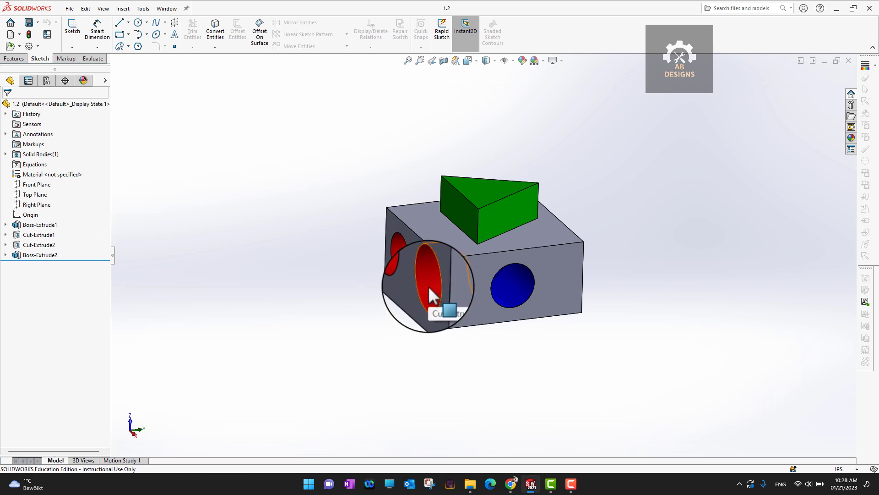
scroll(428, 286, down, 6)
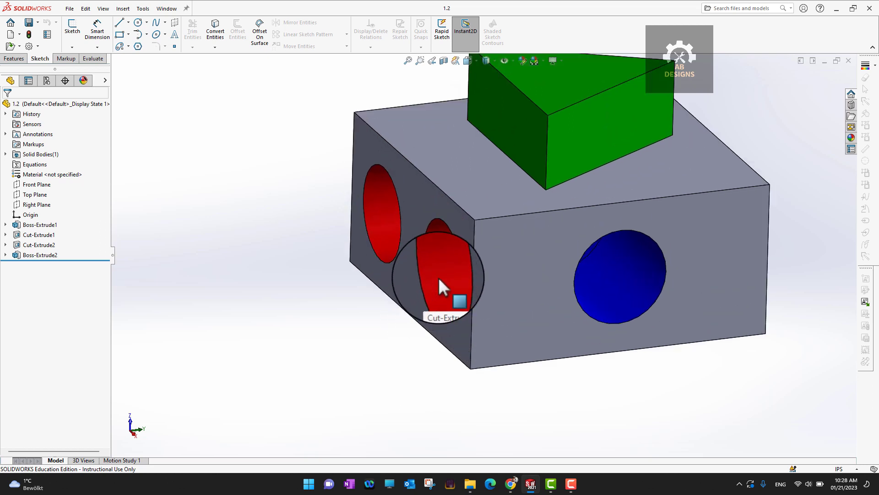
scroll(448, 275, down, 4)
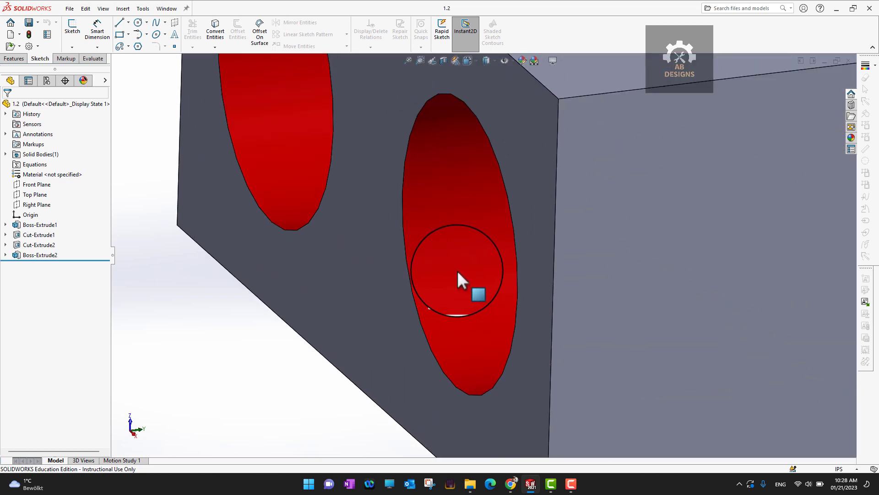
scroll(457, 270, up, 2)
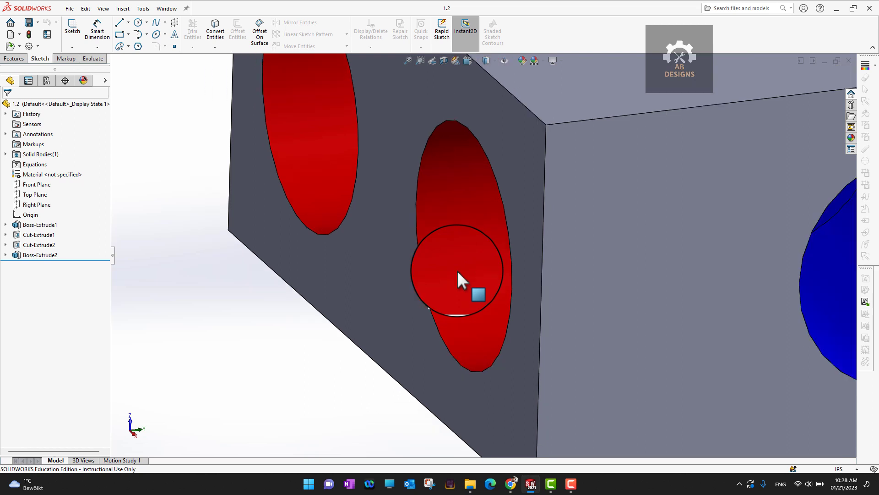
scroll(463, 274, up, 8)
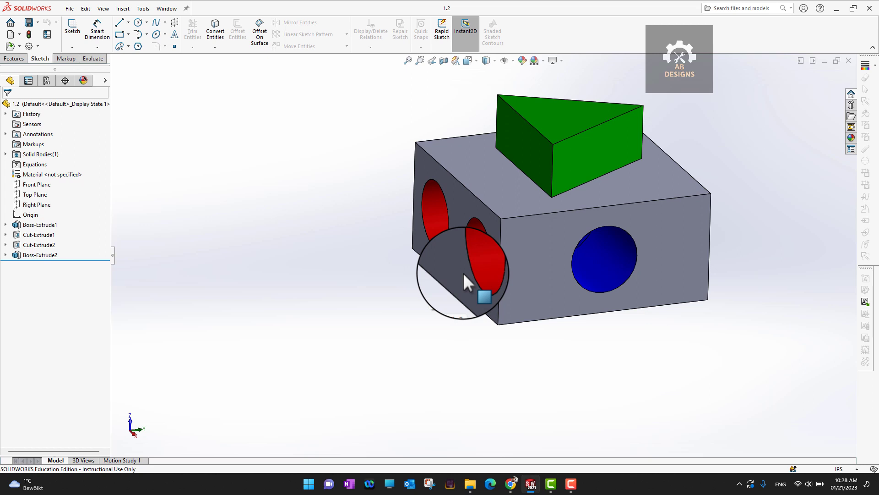
scroll(463, 273, up, 3)
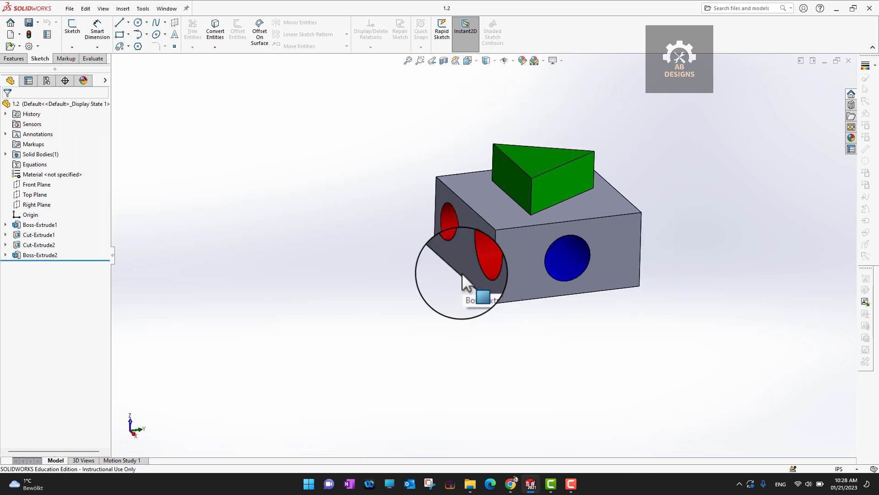
middle_drag(463, 275, 599, 199)
scroll(594, 200, up, 2)
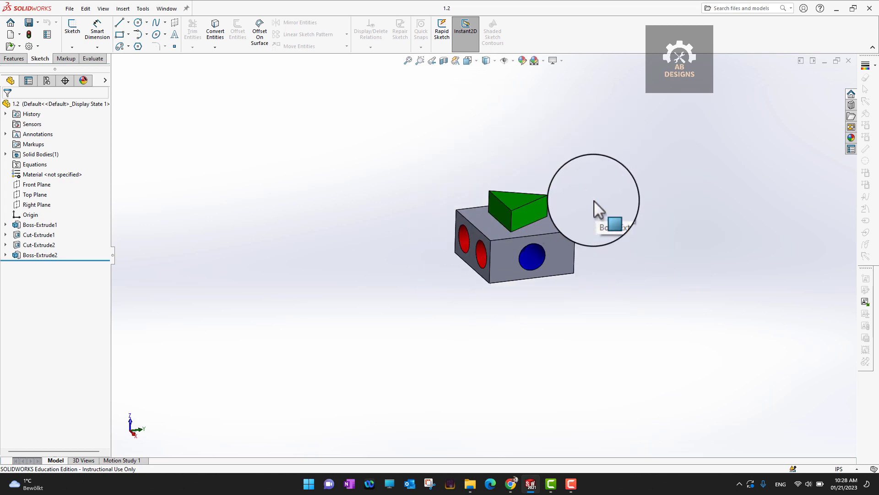
scroll(592, 201, up, 6)
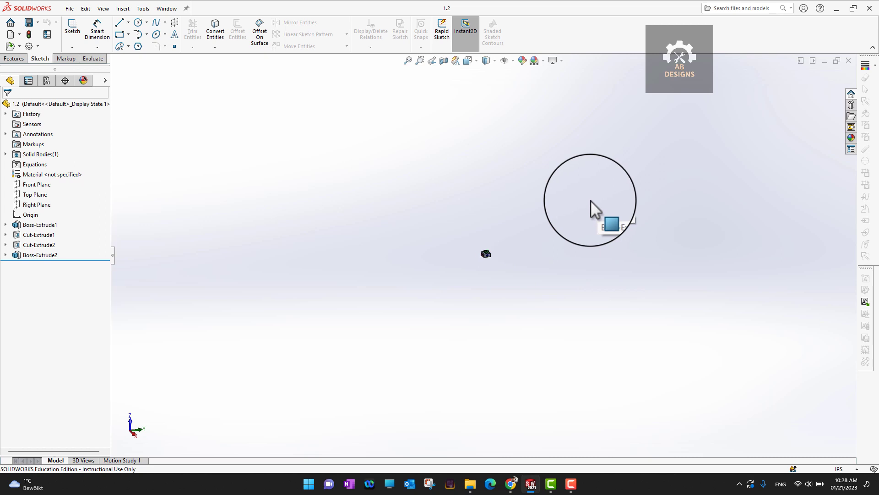
scroll(591, 200, up, 2)
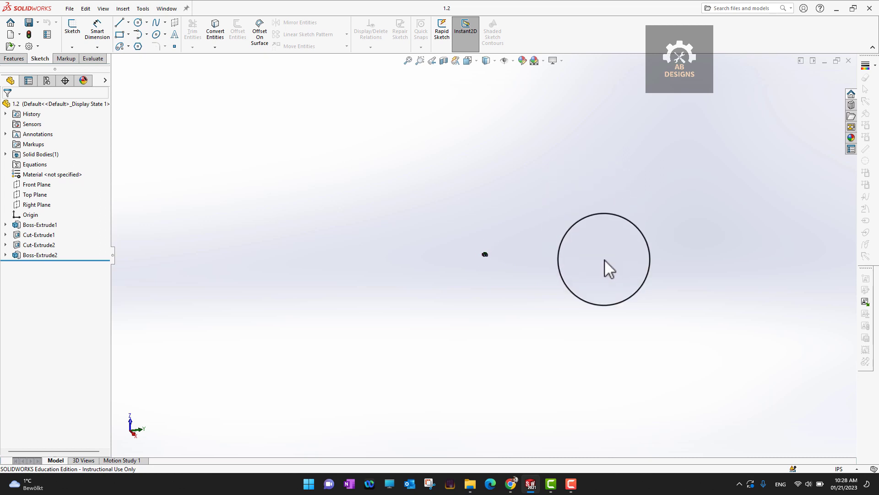
- Fit the whole part in the view, zoom out from it, and apply Zoom to Fit once more
key(f)
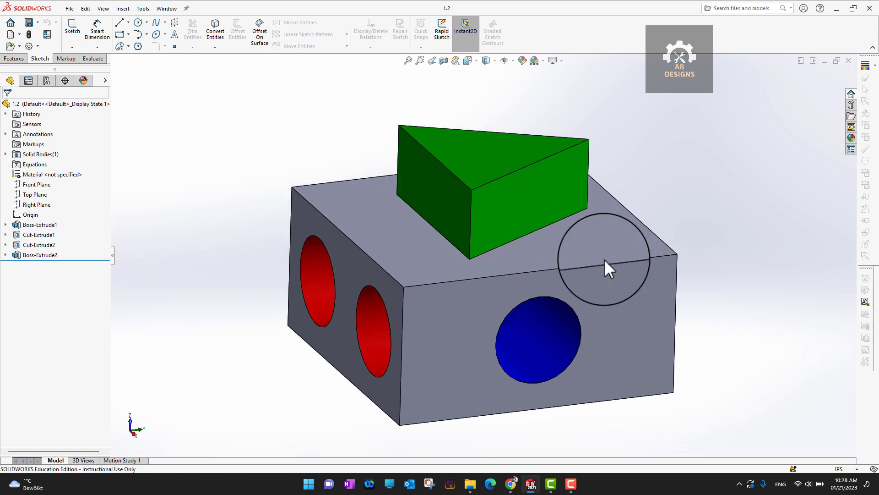
scroll(535, 433, up, 5)
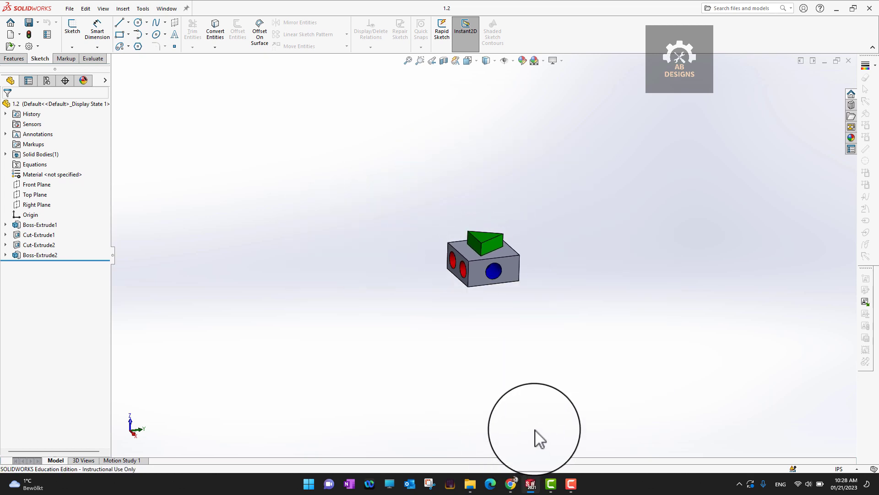
scroll(487, 393, up, 3)
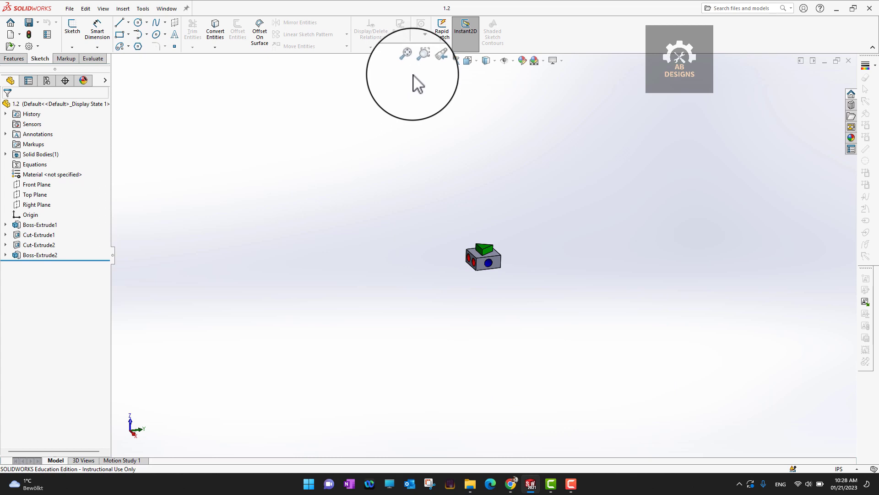
scroll(554, 232, up, 5)
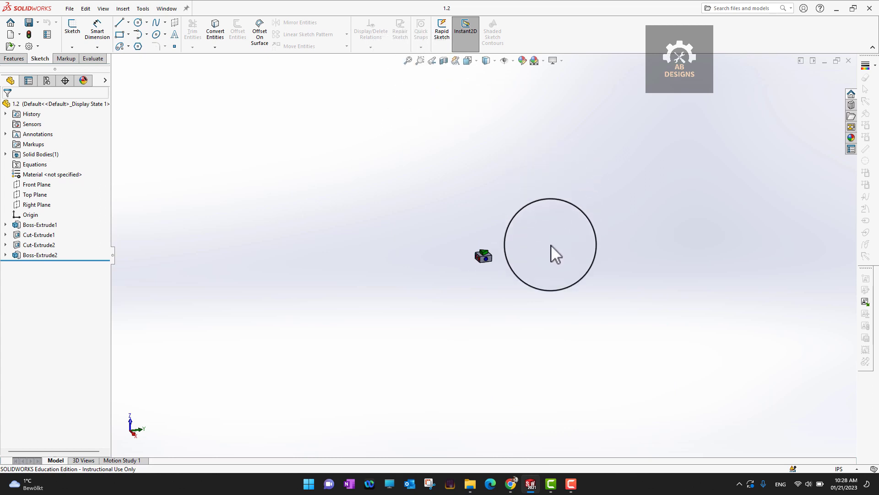
click(408, 63)
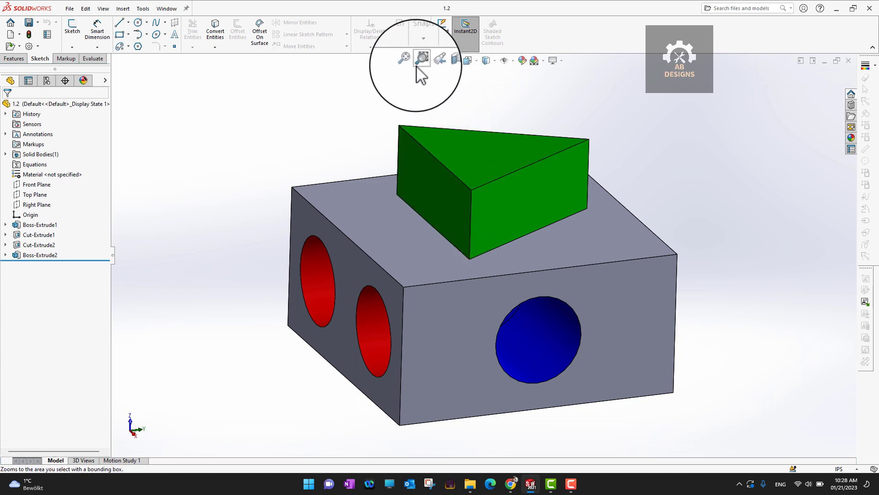
- Zoom to an area around the block's upper corner beside the blue-hole face, and return to the previous view
click(422, 62)
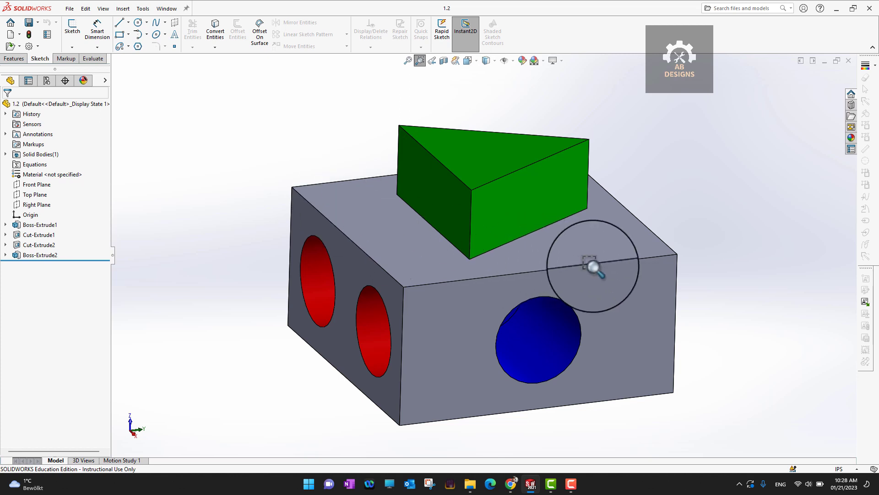
drag(589, 221, 734, 339)
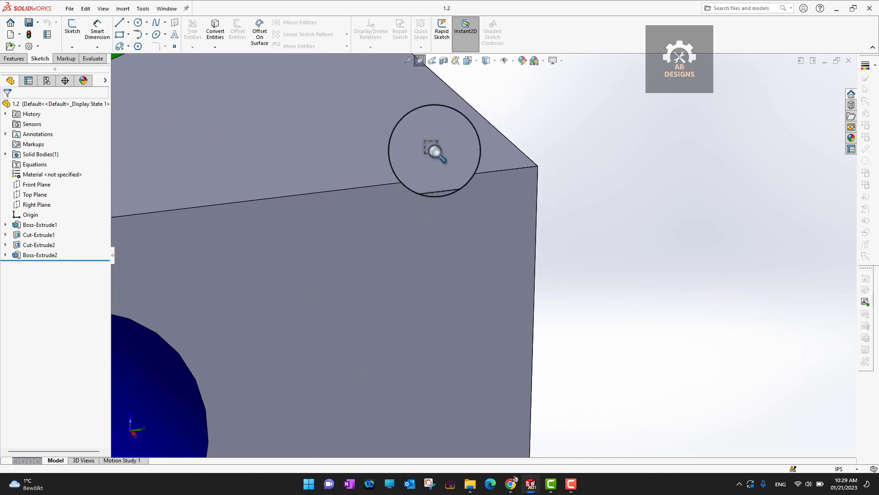
click(432, 61)
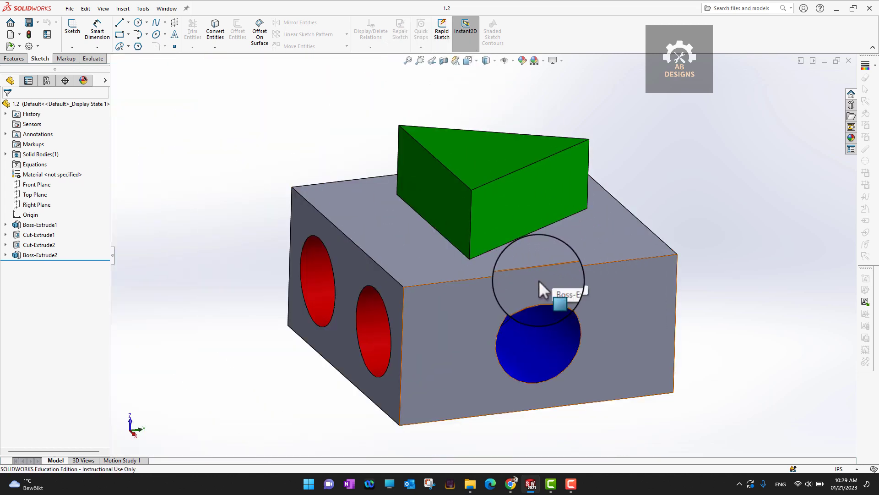
- Preview a section view of the part on the Front Plane offset by 0.37 in, and on the Top Plane
click(444, 61)
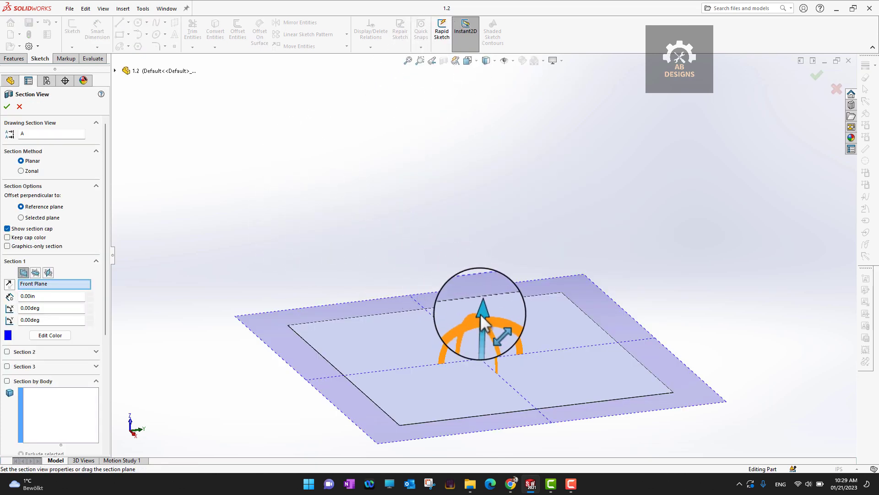
drag(482, 310, 475, 282)
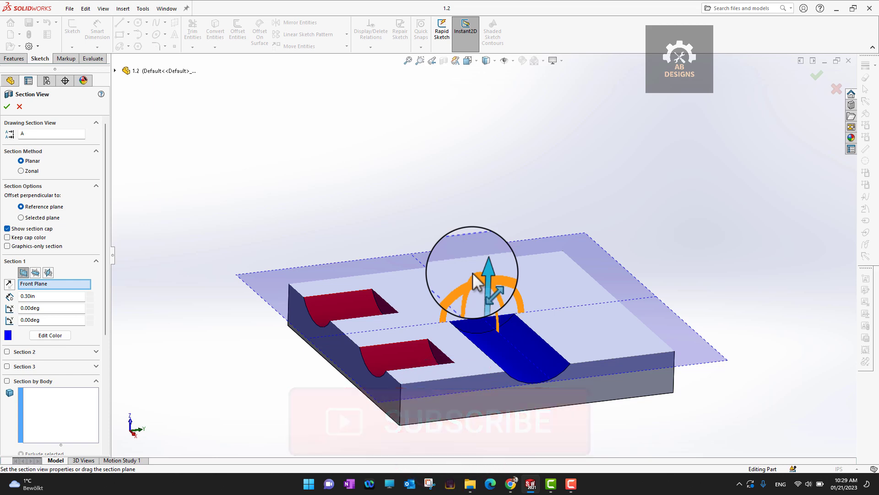
mouse_move(473, 273)
mouse_down()
mouse_move(483, 158)
mouse_move(463, 265)
mouse_move(479, 162)
mouse_move(492, 187)
mouse_move(484, 272)
mouse_up()
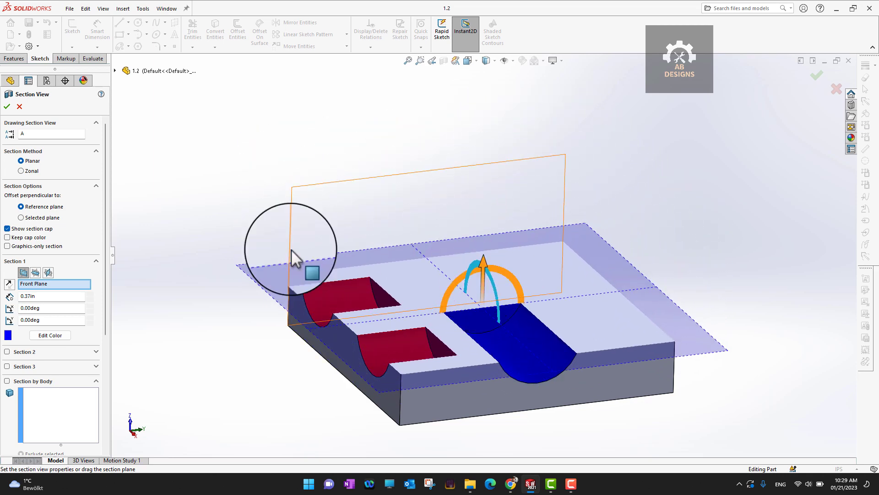
click(35, 273)
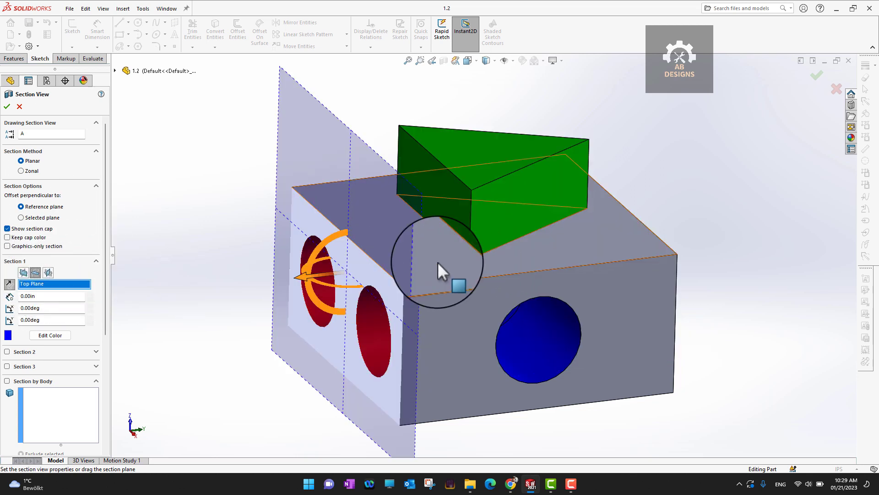
drag(295, 289, 402, 279)
- Section the part on the Right Plane with a 1.25 in offset to inspect its interior, and turn the section view off
click(49, 272)
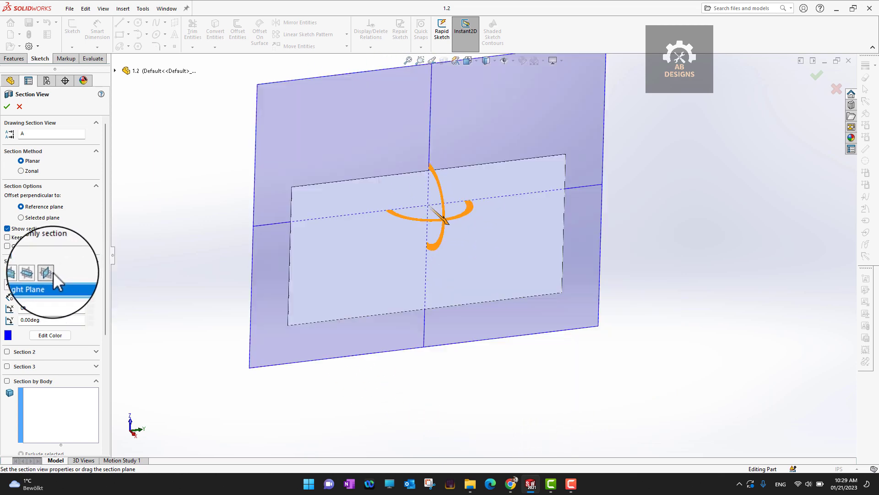
drag(458, 234, 518, 286)
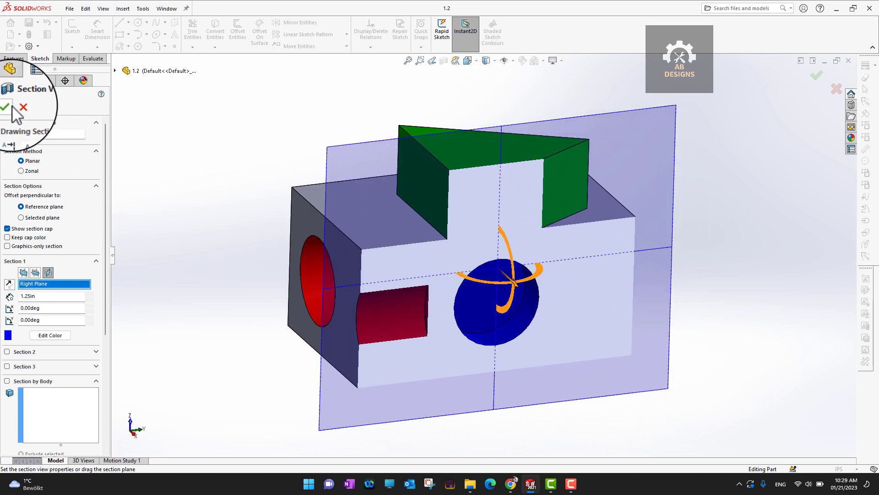
click(7, 107)
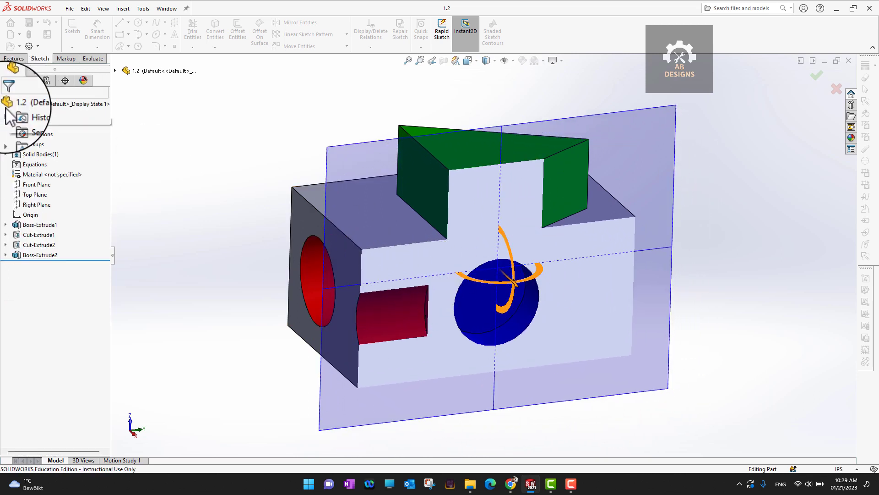
mouse_move(707, 300)
middle_down()
mouse_move(662, 301)
mouse_move(717, 294)
mouse_move(704, 288)
middle_up()
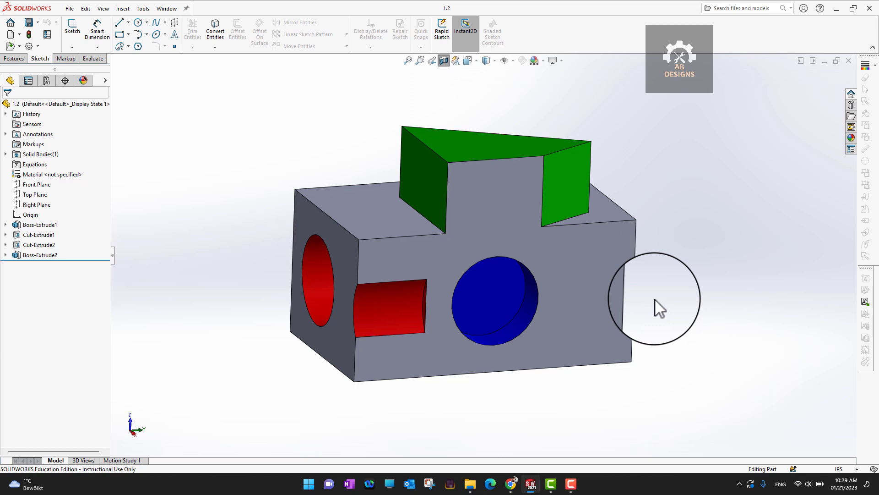
click(443, 61)
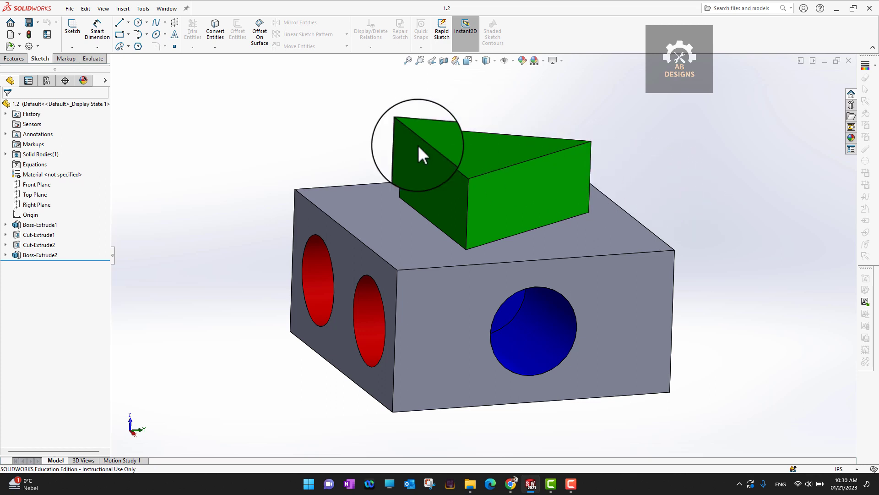
- Enable Dynamic Annotation Views and orient the part to the Left view
click(455, 61)
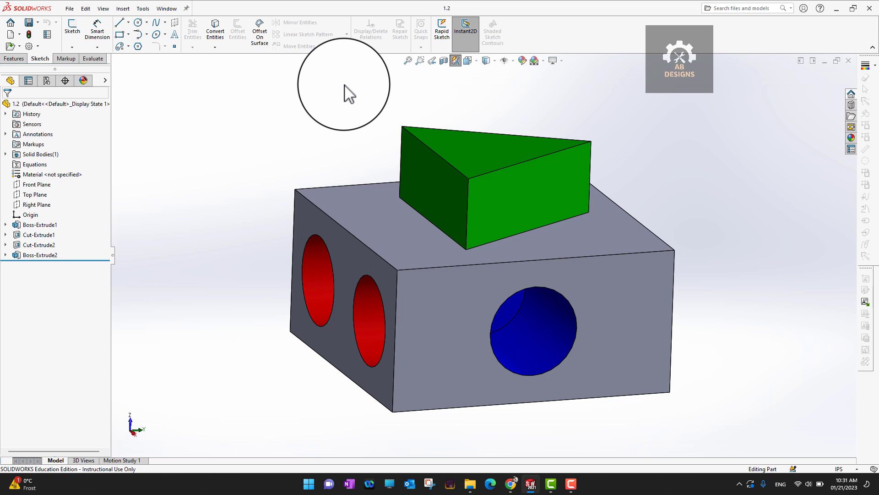
click(465, 59)
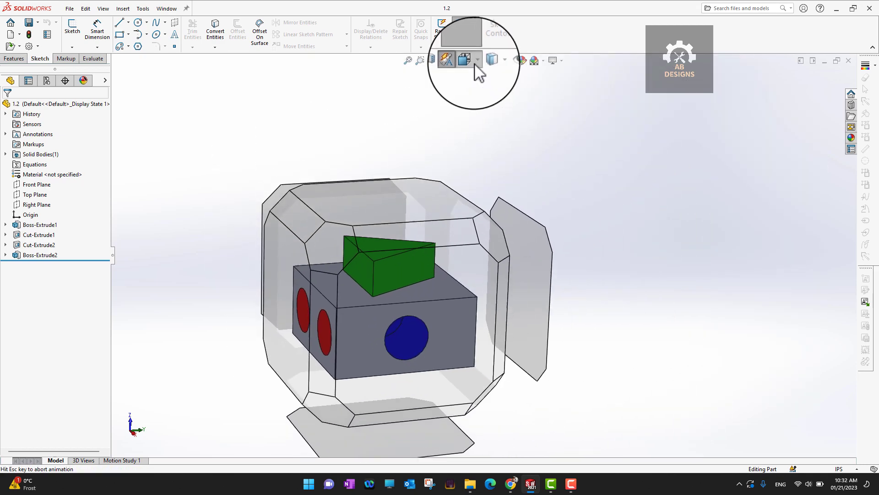
click(470, 60)
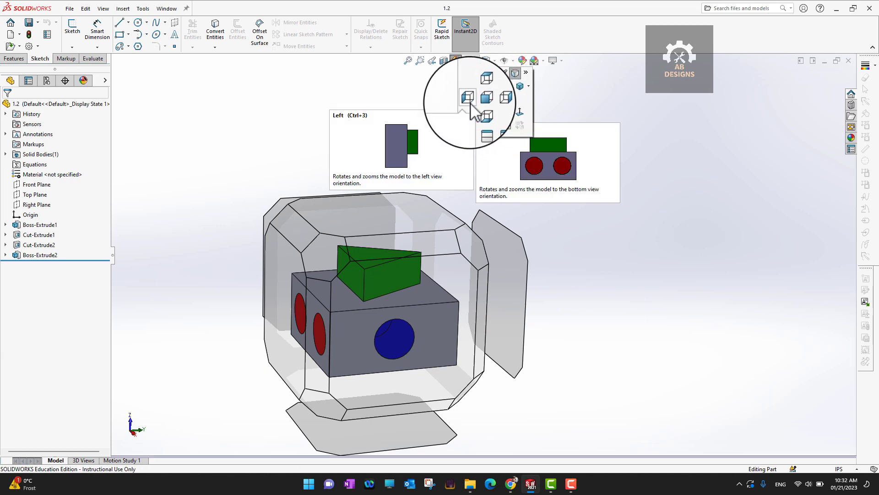
click(470, 103)
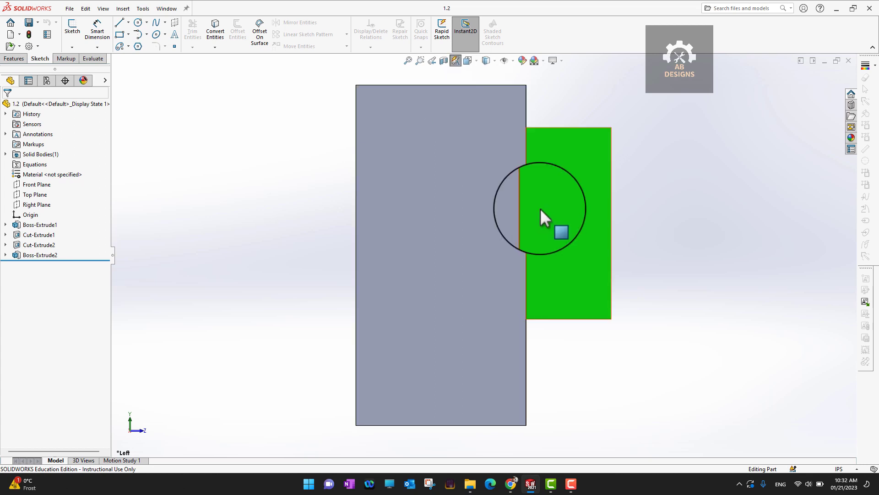
- Orient the part to the Top view and to the Back view
click(475, 59)
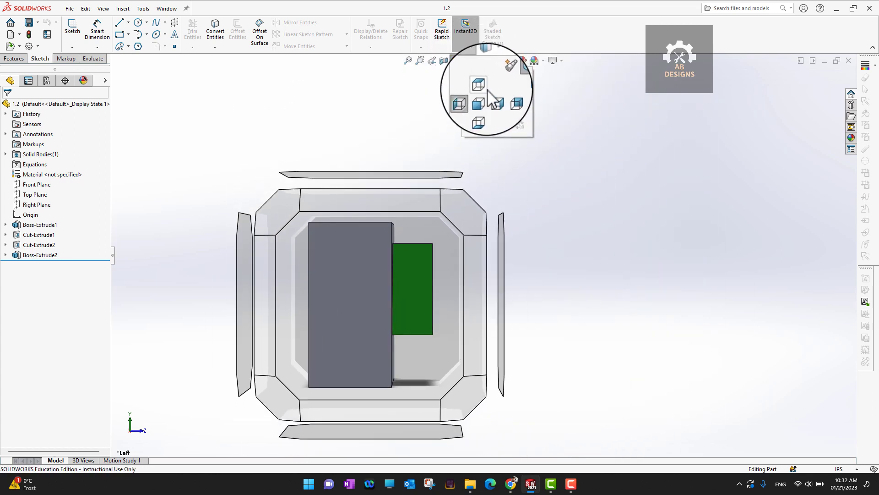
click(476, 83)
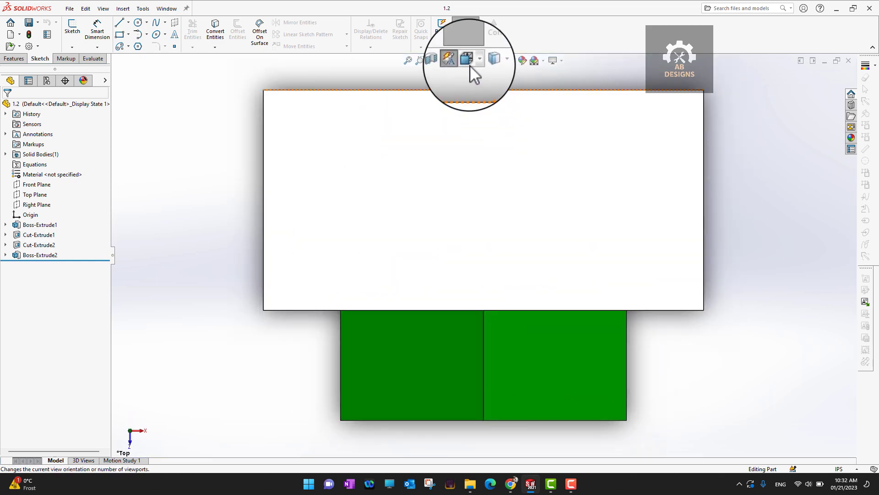
click(476, 62)
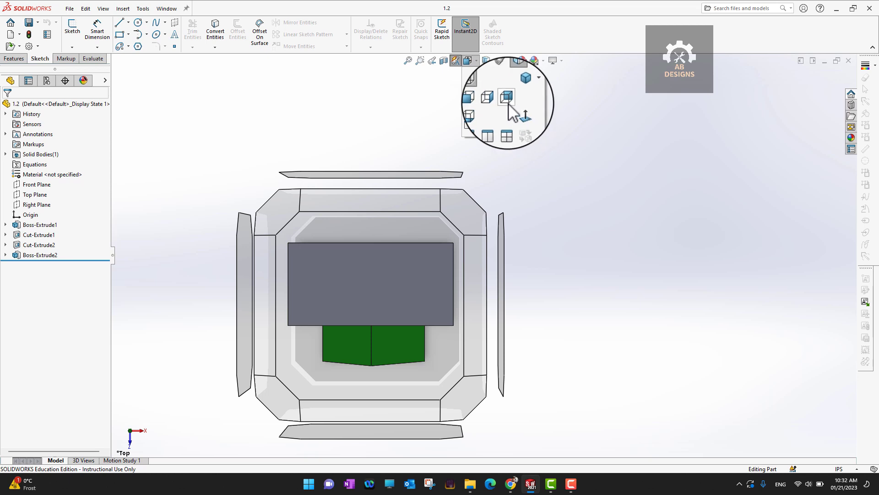
click(507, 110)
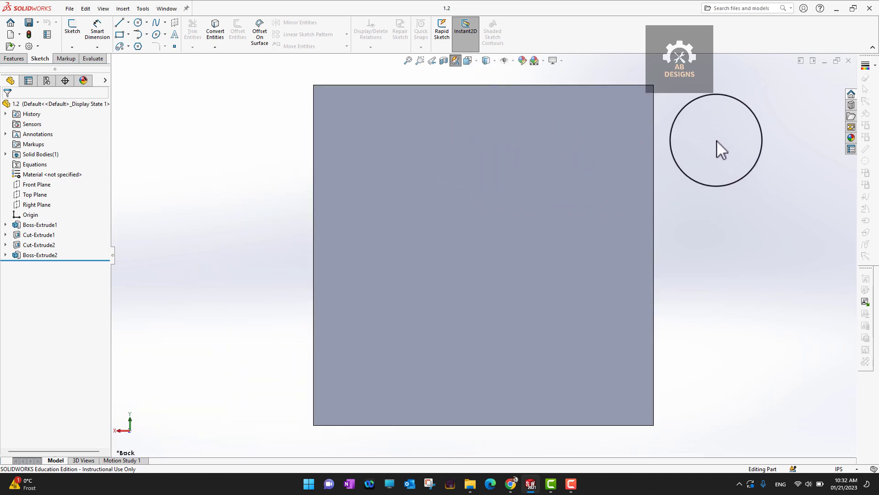
- Use the view selector cube to look straight at the part's blue-hole face
middle_drag(736, 137, 870, 315)
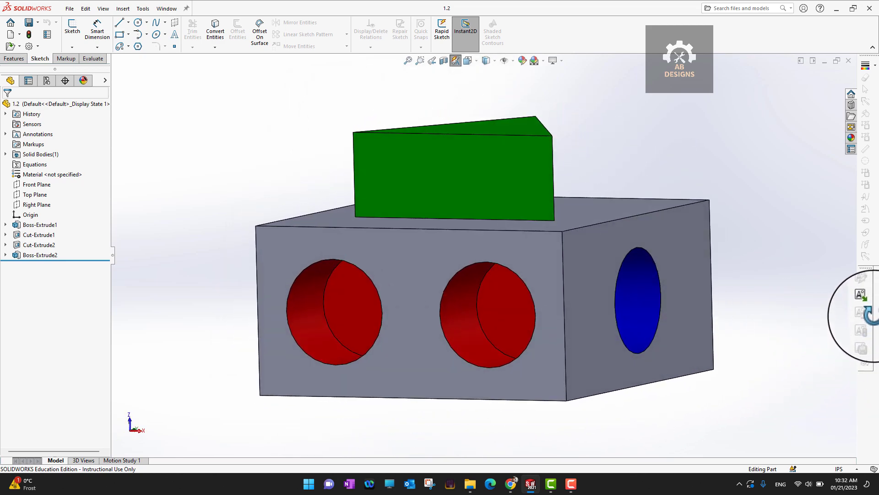
click(478, 65)
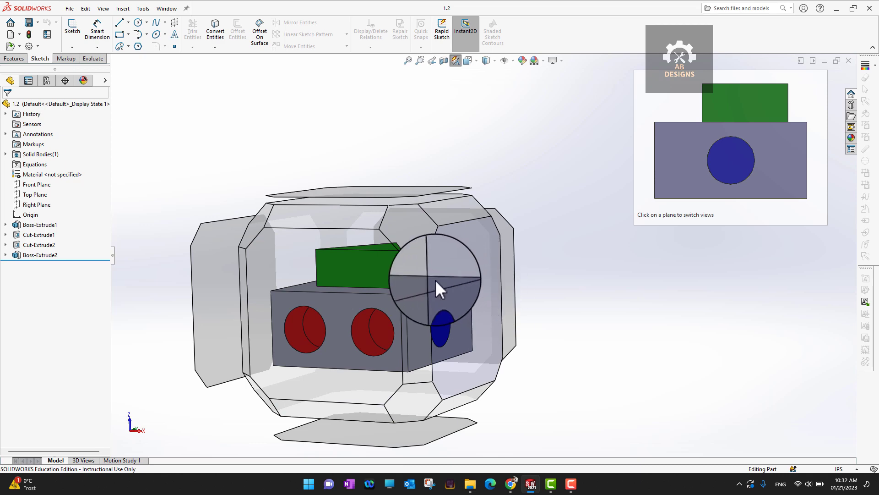
click(480, 267)
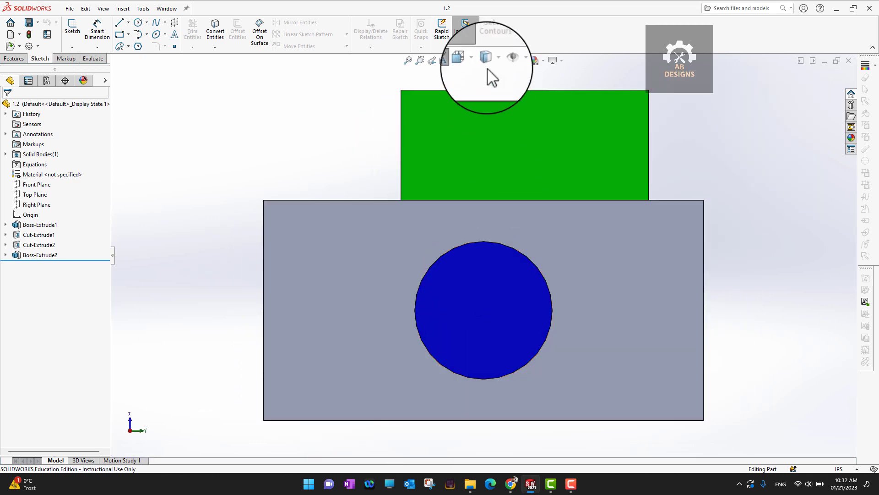
- Orient the part to the Bottom view and to the Front view using faces of the view selector cube
click(468, 60)
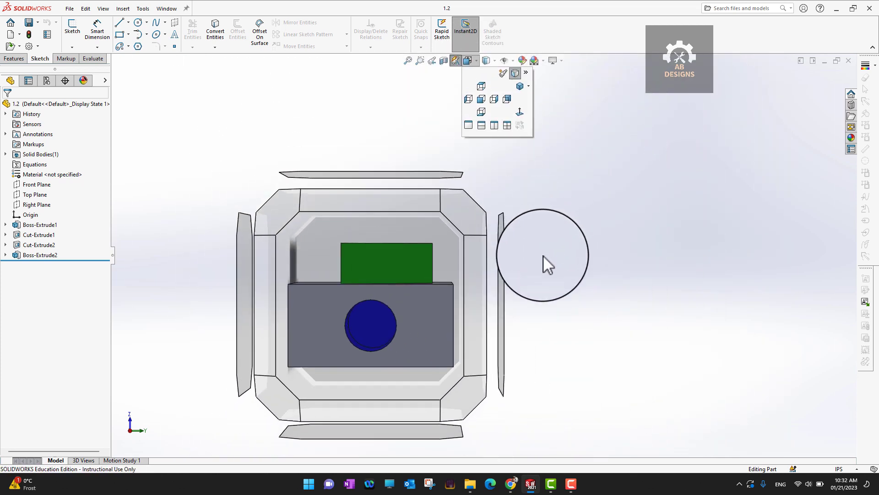
click(243, 290)
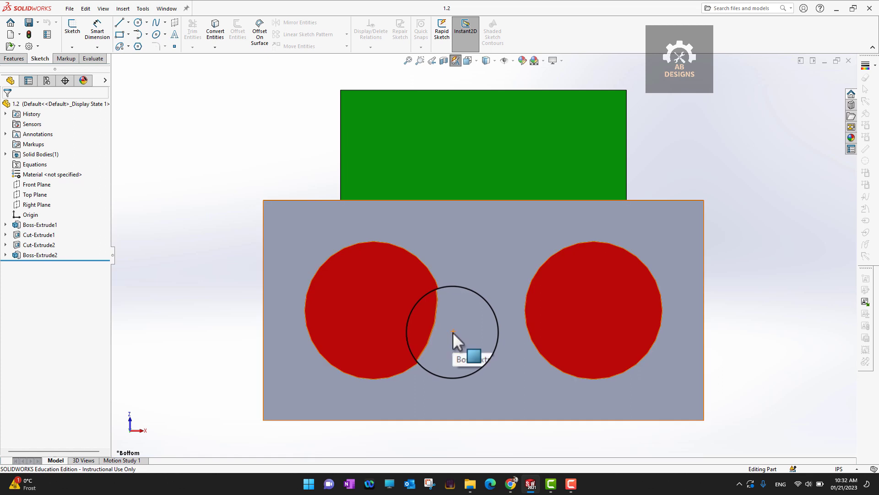
key(space)
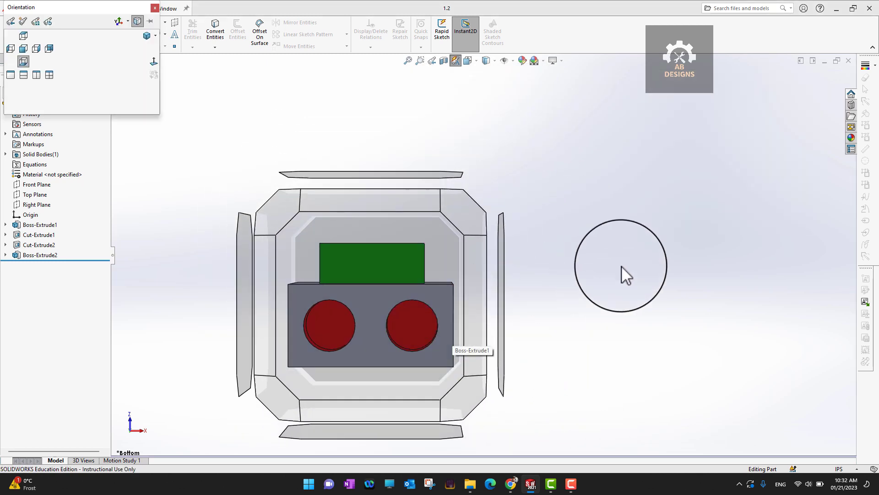
middle_drag(620, 275, 611, 290)
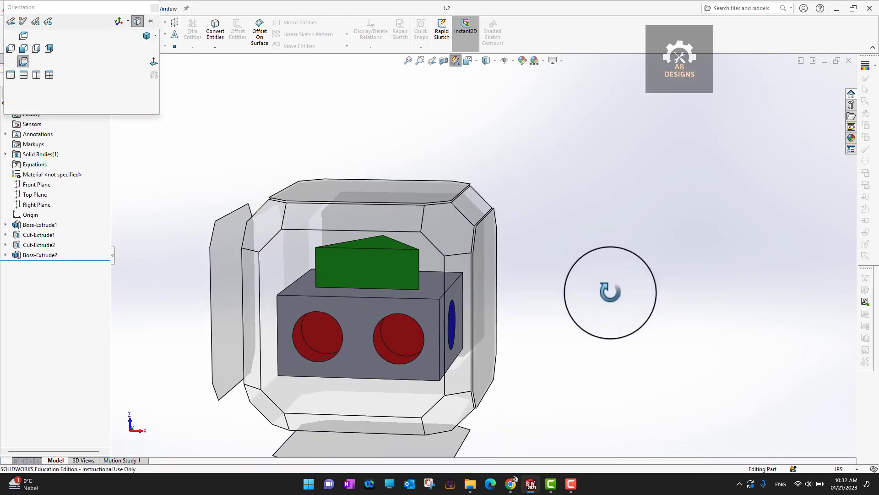
click(398, 196)
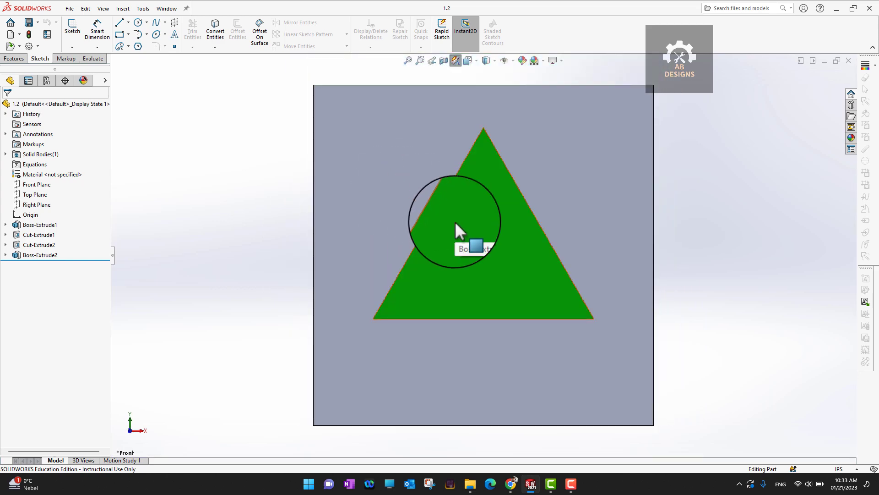
key(space)
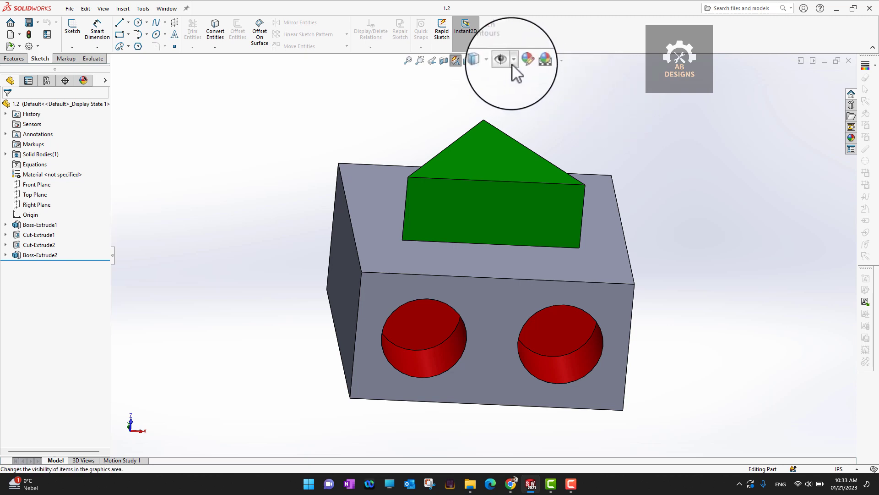
- Review the item visibility options and the whole part's color appearance settings, and accept the appearance
click(514, 61)
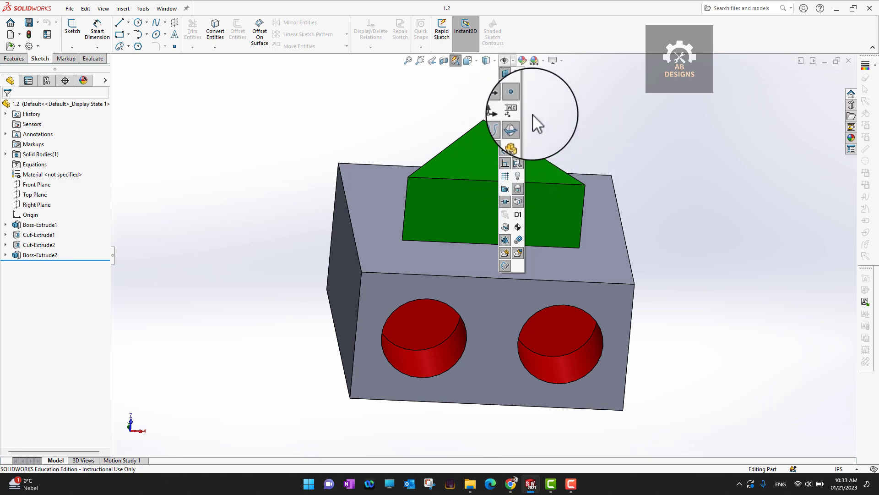
click(525, 60)
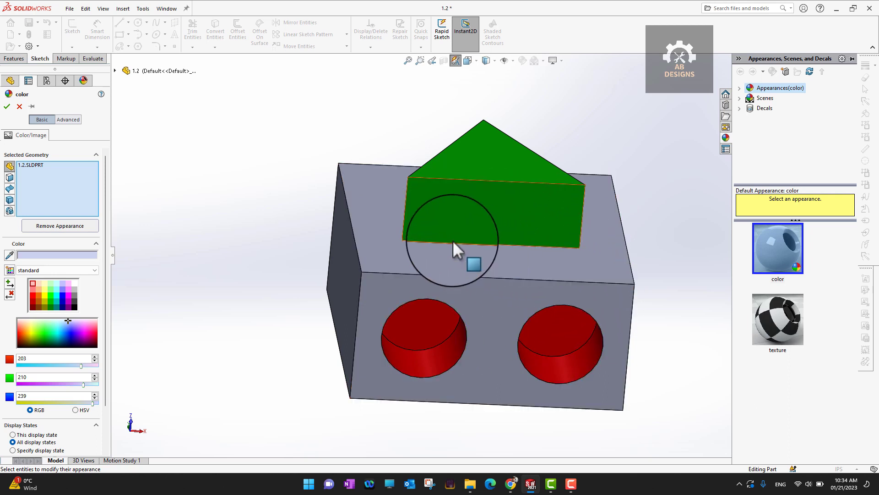
click(8, 108)
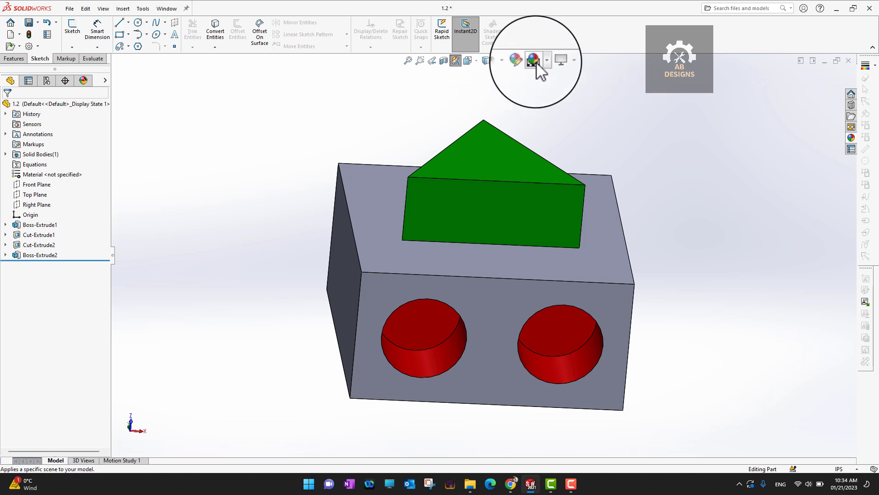
- Apply the Plain White scene as the part's backdrop
click(535, 61)
click(542, 61)
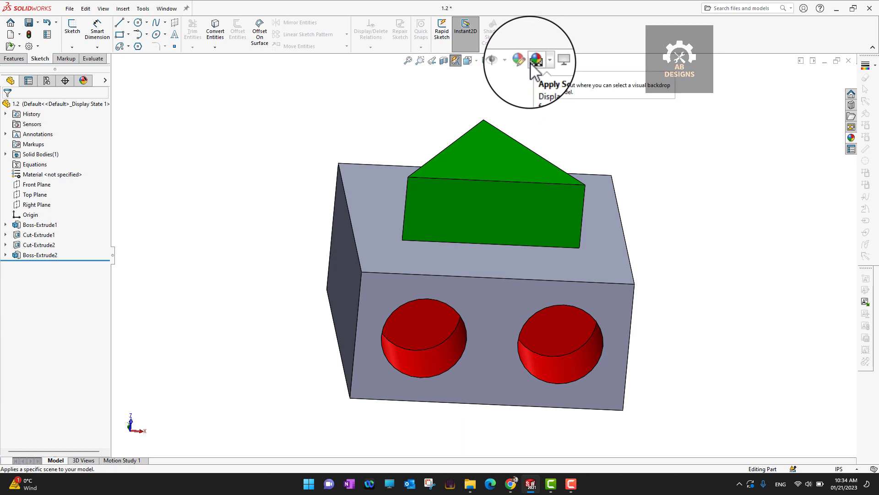
click(544, 61)
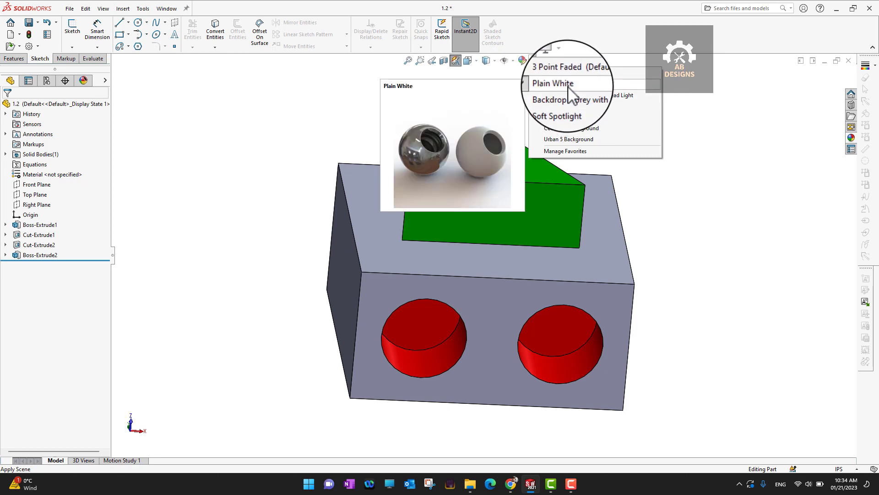
click(570, 83)
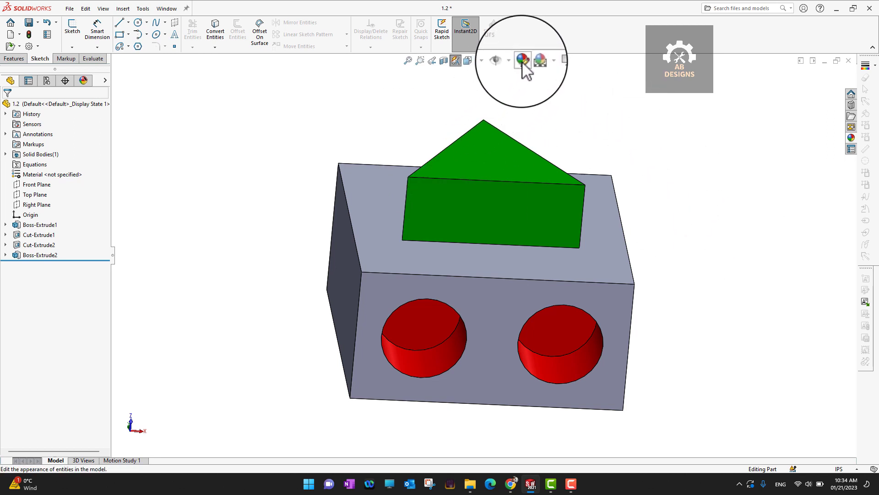
- Preview the Rooftop and Urban 5 Background scenes, and set the backdrop to the 3 Point Faded scene
click(544, 61)
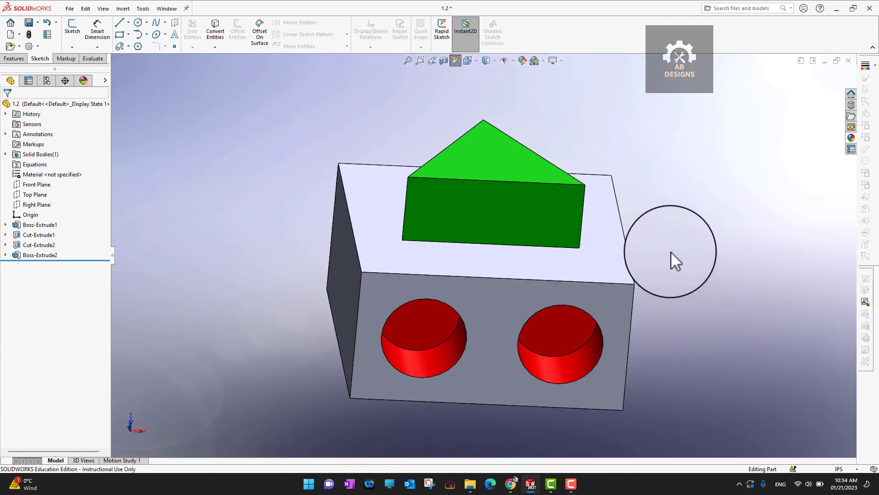
click(541, 64)
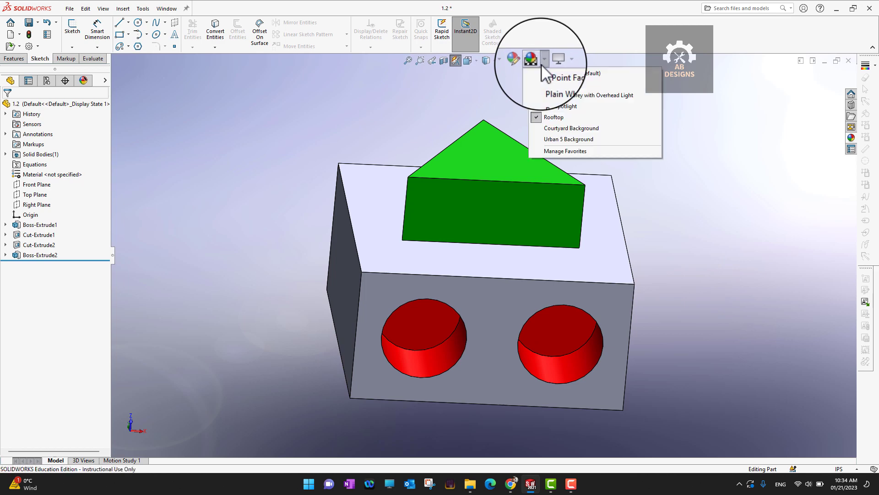
click(589, 140)
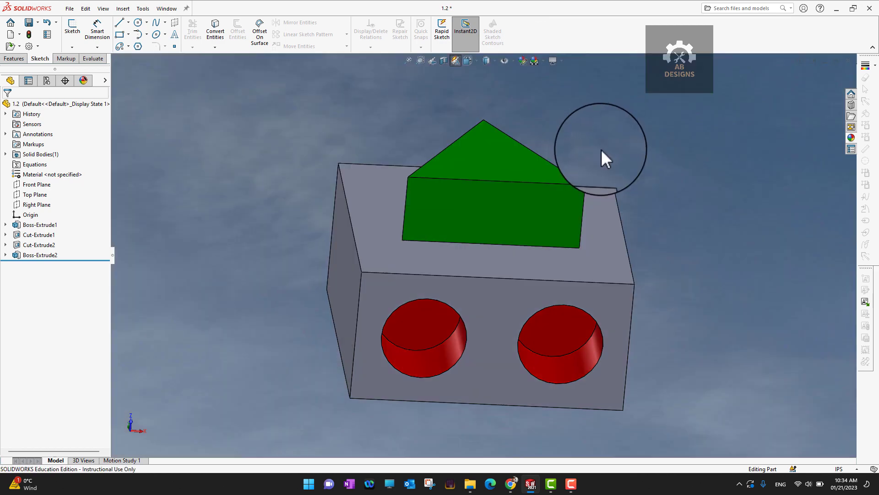
click(541, 61)
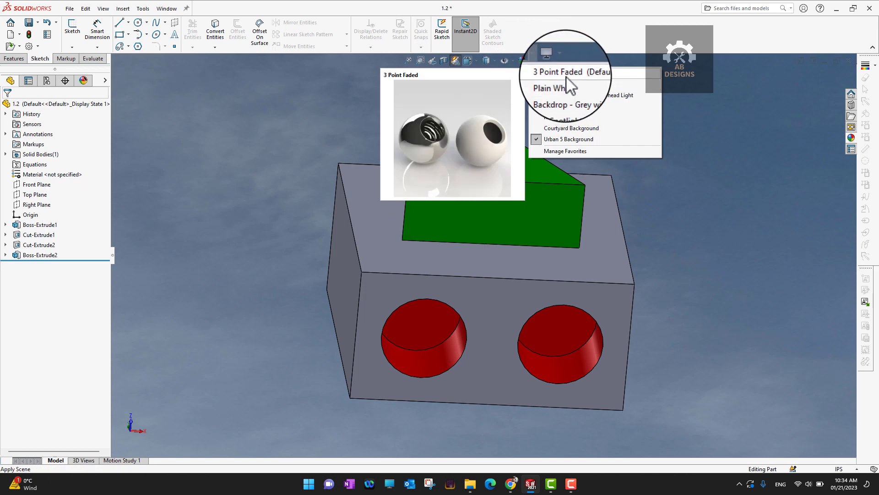
click(566, 74)
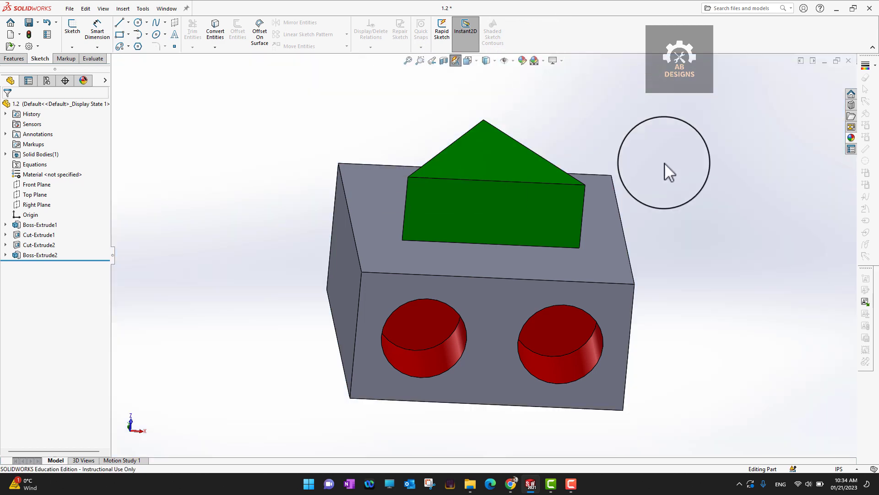
- Toggle Ambient Occlusion and turn on the Perspective display of the part
click(562, 62)
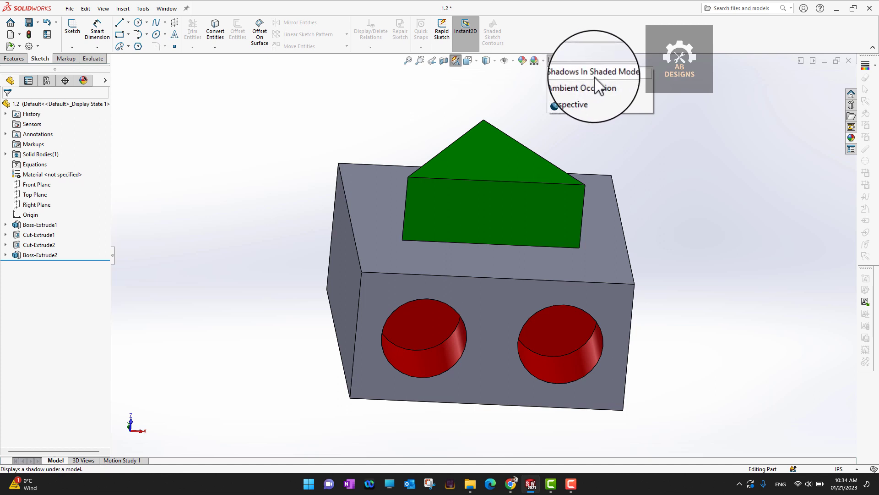
click(555, 86)
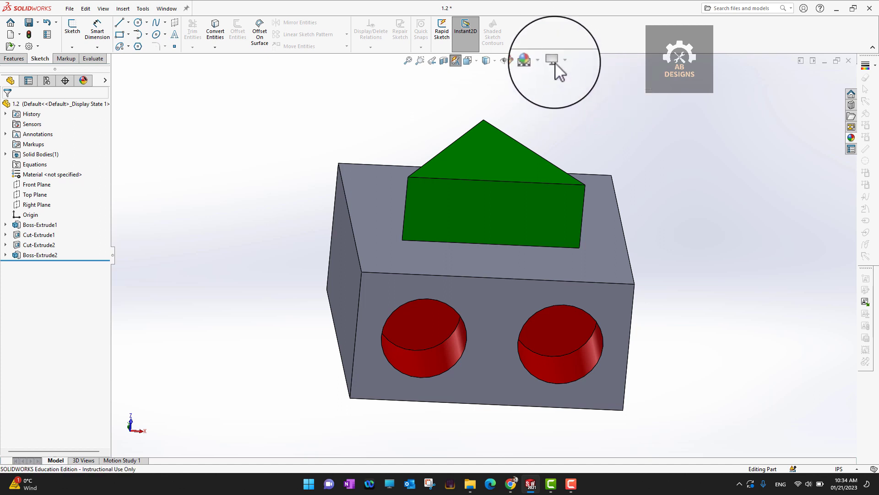
click(564, 64)
click(555, 94)
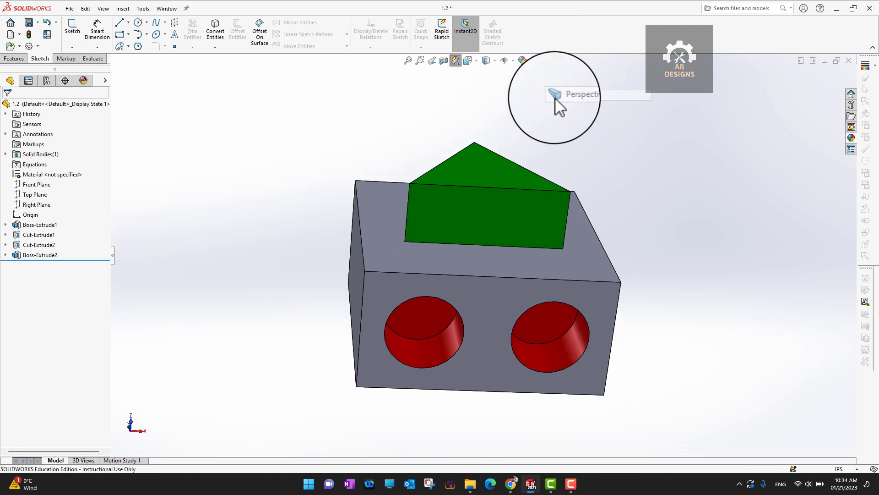
- Preview the part with the Cartoon display effect from another angle, and turn the effect off
click(563, 62)
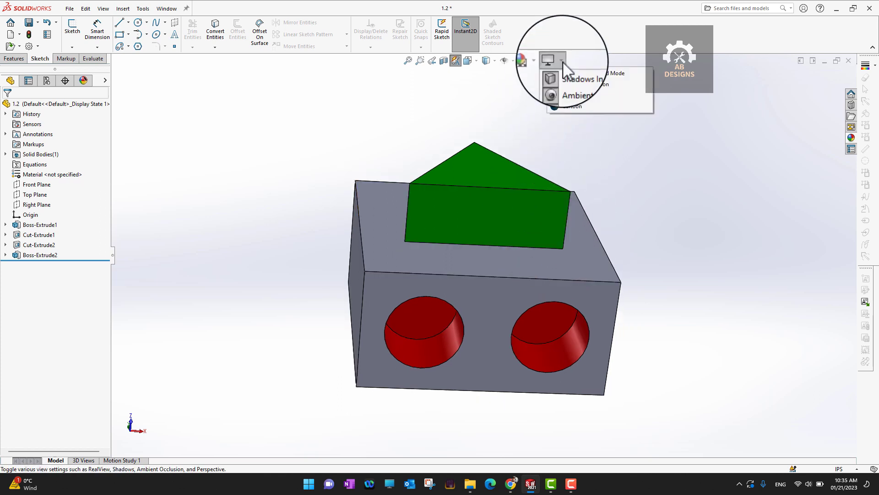
click(554, 107)
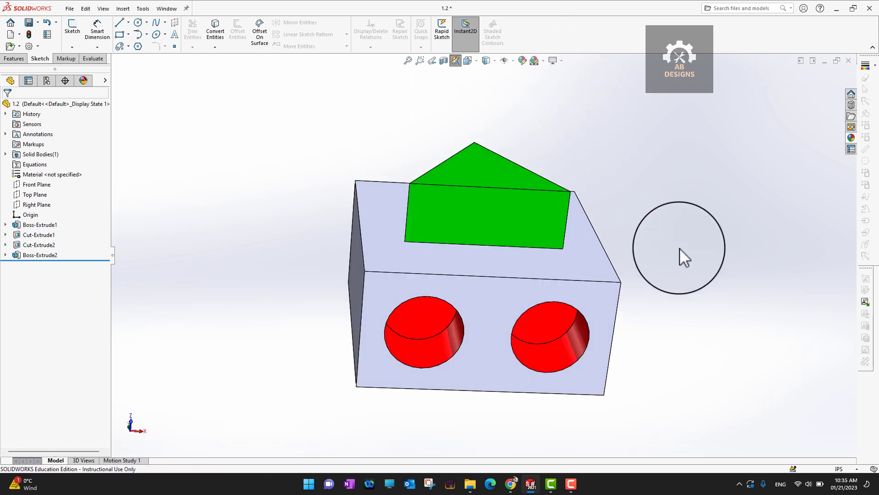
middle_drag(681, 256, 593, 86)
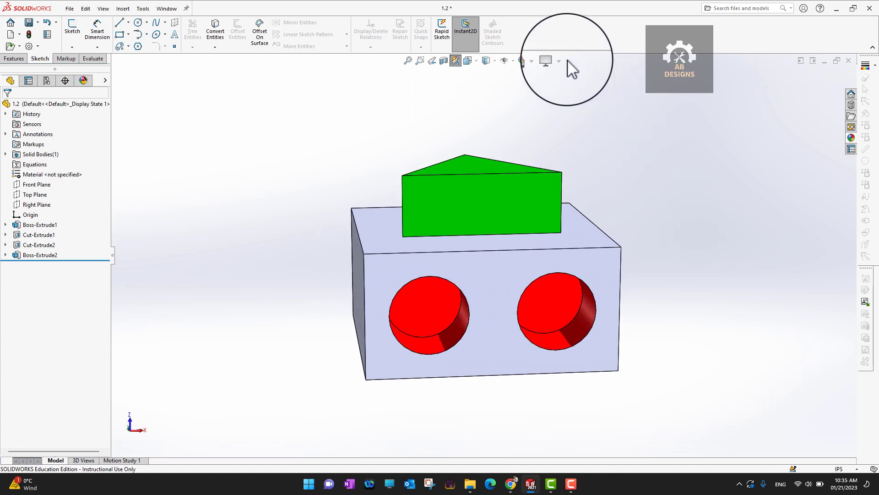
click(562, 62)
click(555, 106)
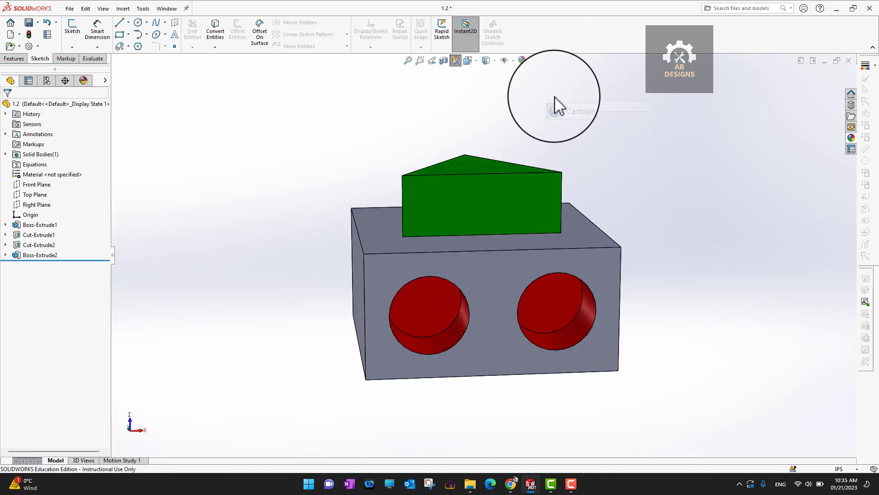
- Turn off the Perspective display and review the remaining view settings
click(564, 60)
click(559, 90)
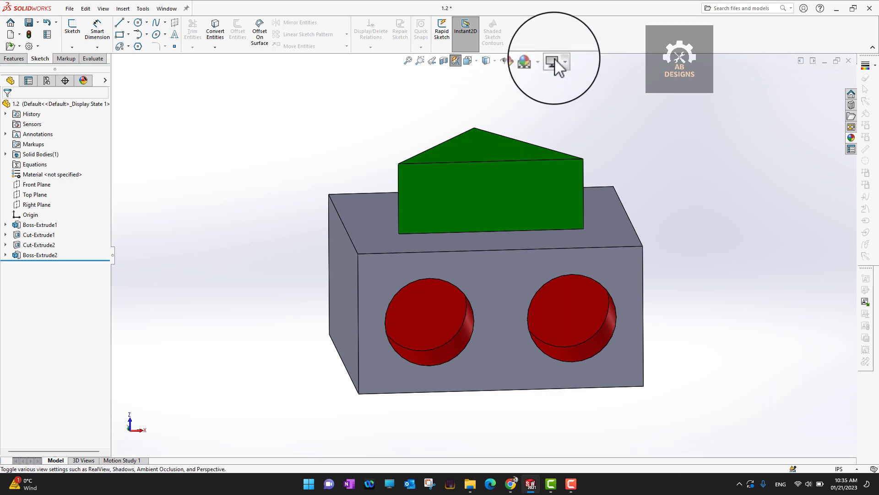
click(562, 63)
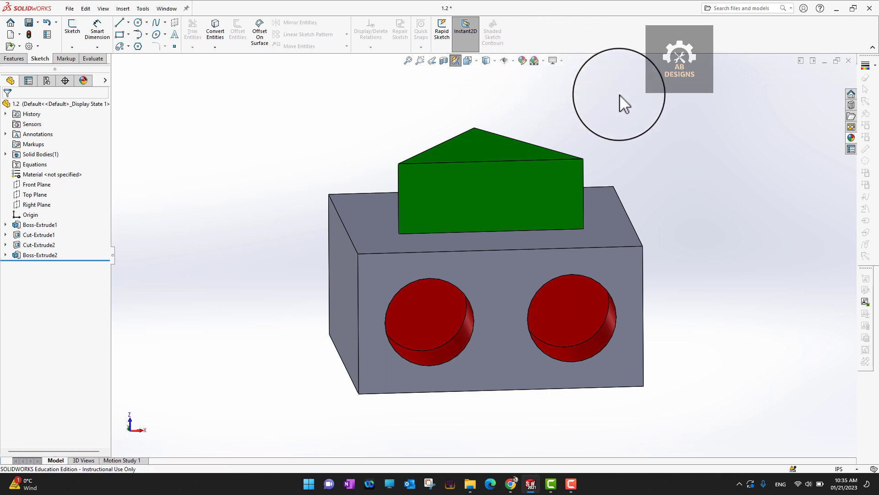
click(563, 61)
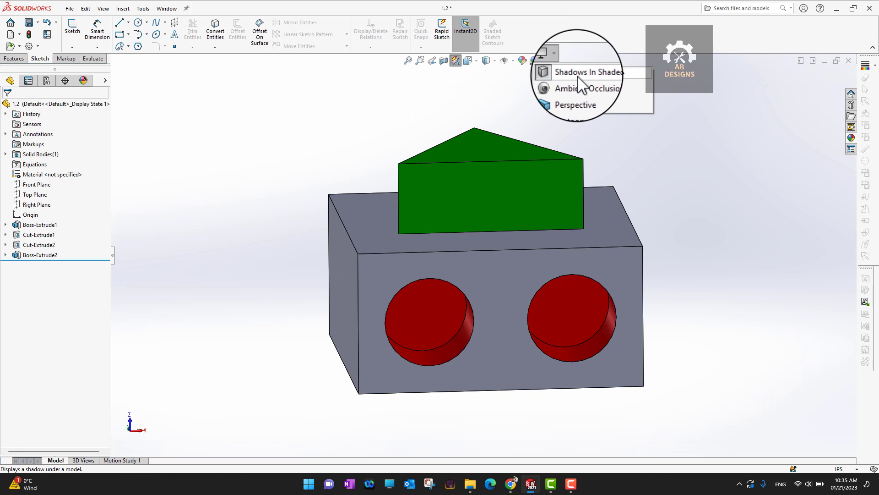
click(650, 138)
middle_drag(193, 249, 138, 263)
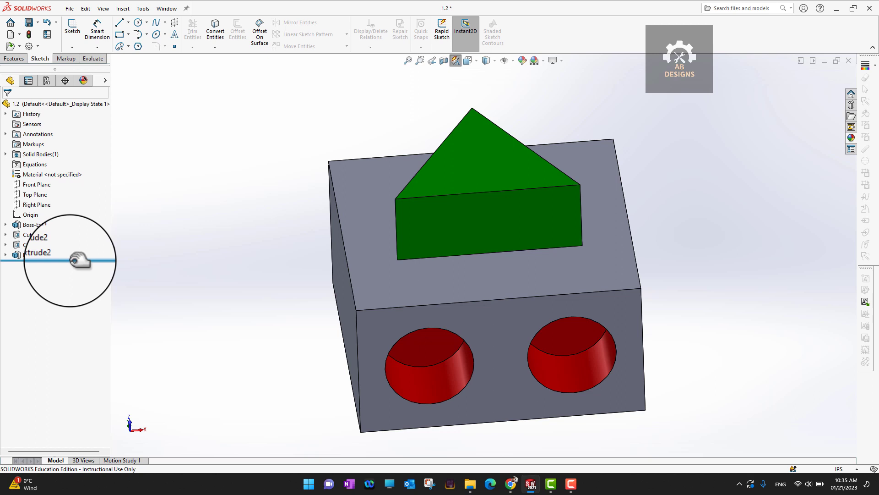
- Roll the part back to before Boss-Extrude1, roll forward to include that feature, and expand it to show its sketch
drag(79, 260, 80, 220)
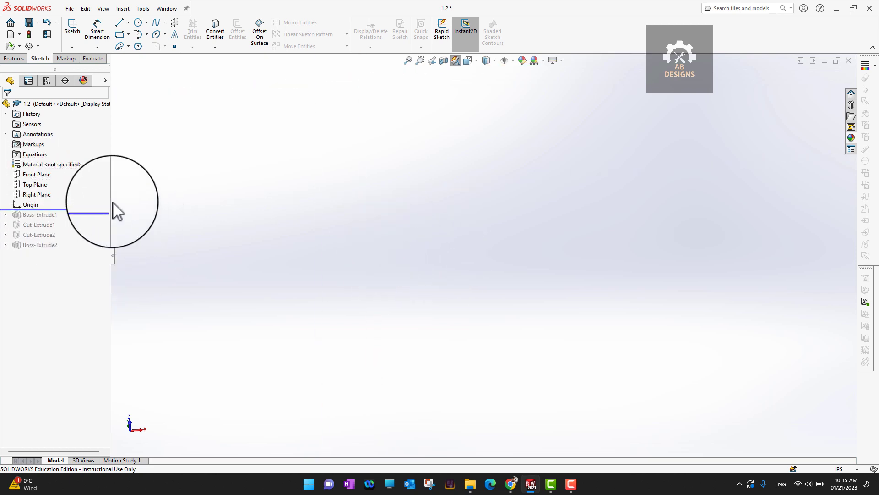
drag(87, 210, 85, 218)
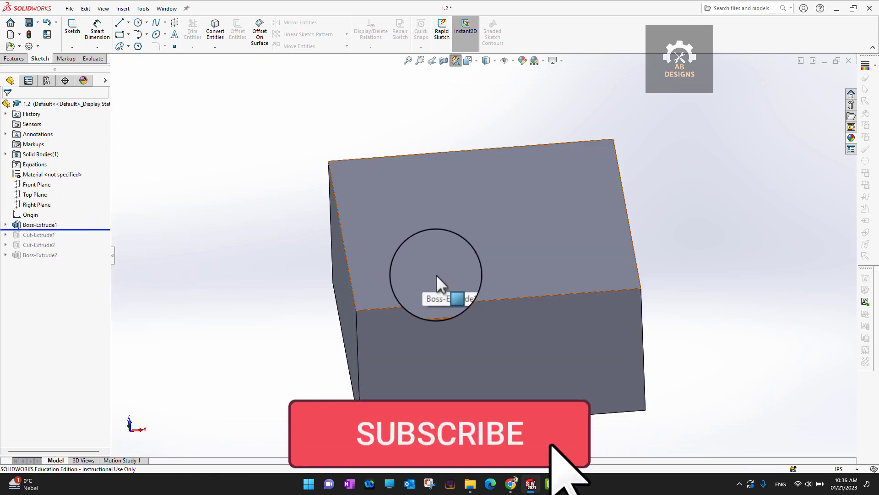
click(5, 226)
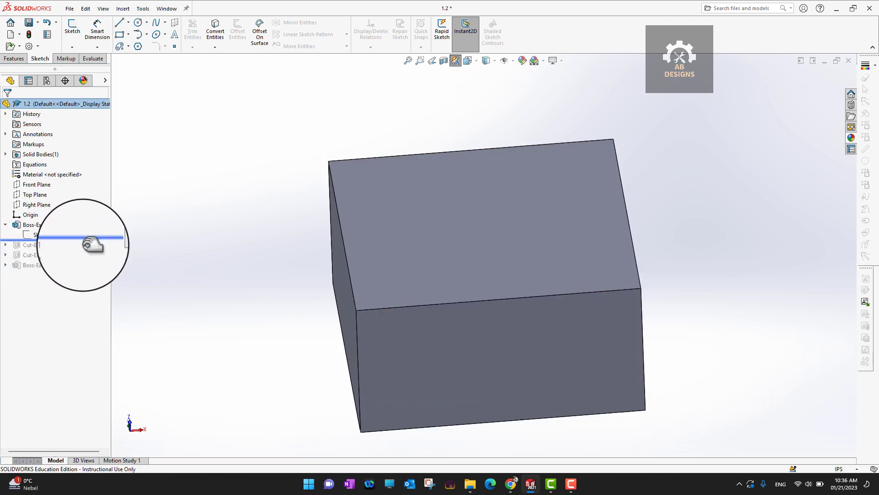
- Roll the part forward to include Cut-Extrude1 and highlight its underlying Sketch2 on the model
drag(92, 240, 84, 250)
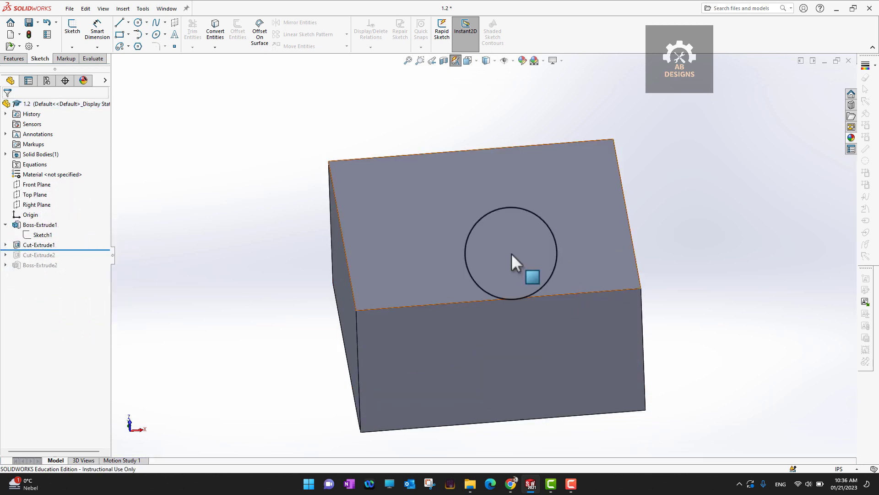
middle_drag(725, 325, 658, 337)
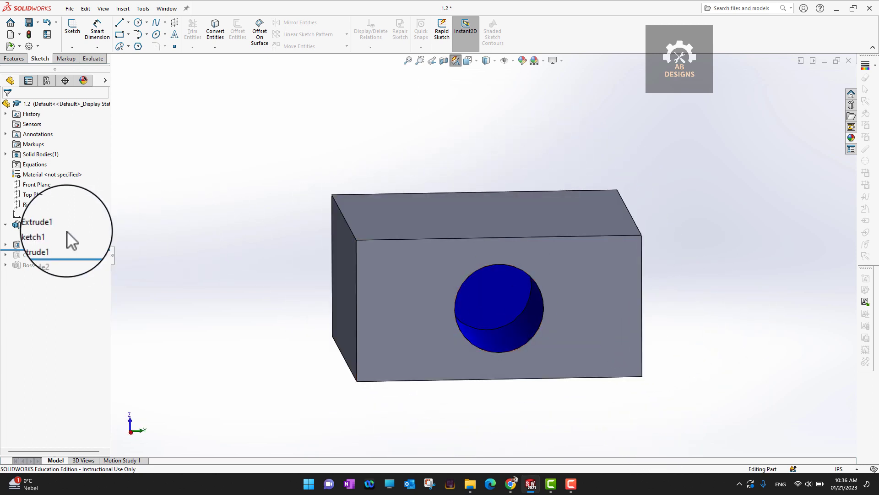
click(7, 246)
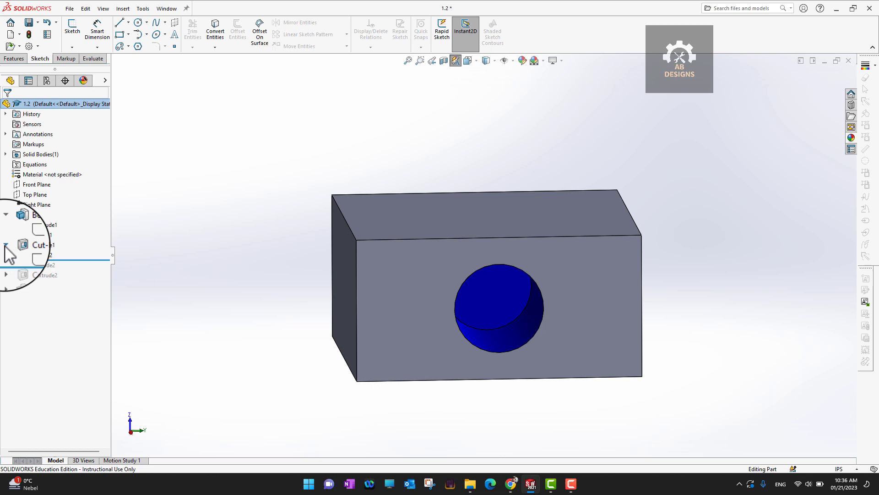
click(42, 253)
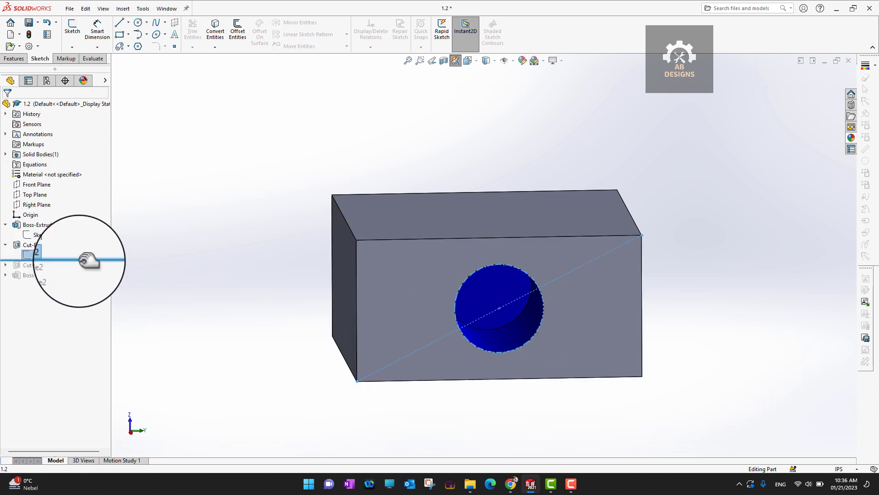
- Roll the part forward to include Cut-Extrude2 and inspect its Sketch3 and the commands available for that sketch
drag(83, 260, 73, 272)
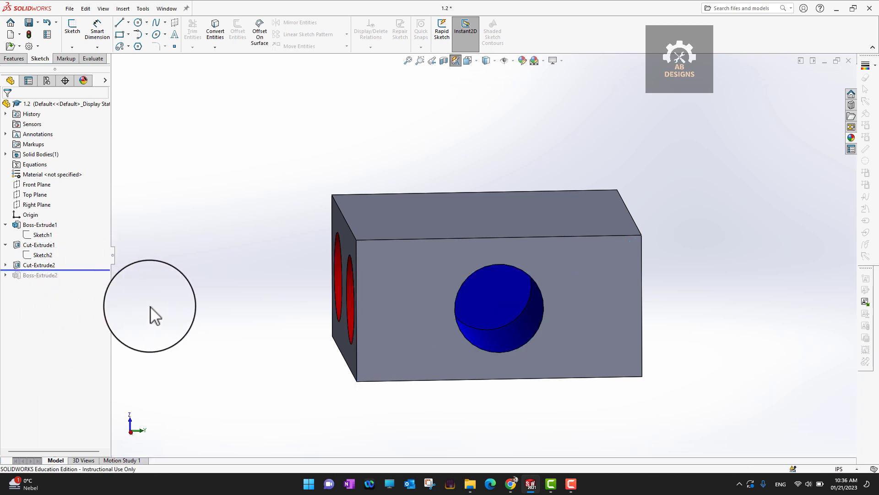
middle_drag(153, 315, 193, 314)
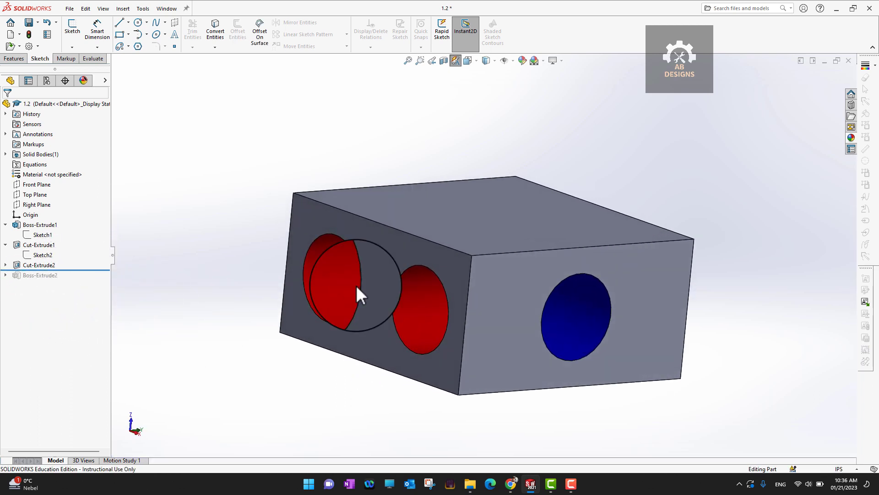
click(5, 265)
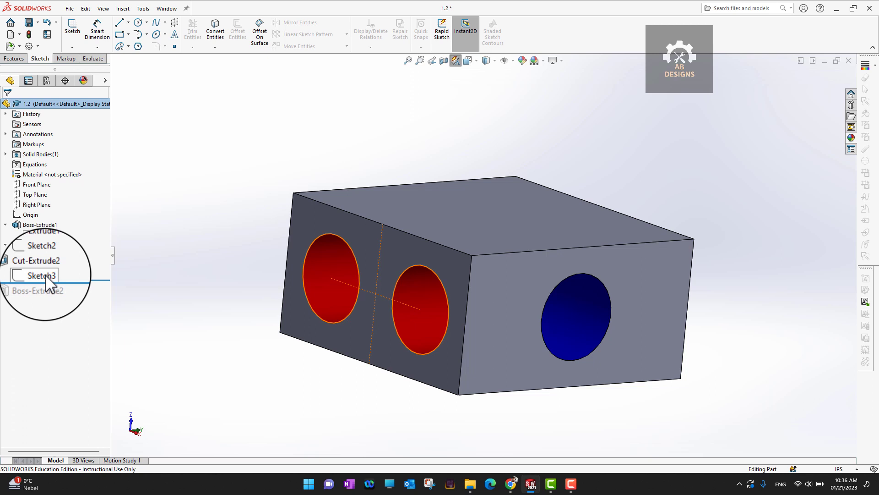
right_click(44, 275)
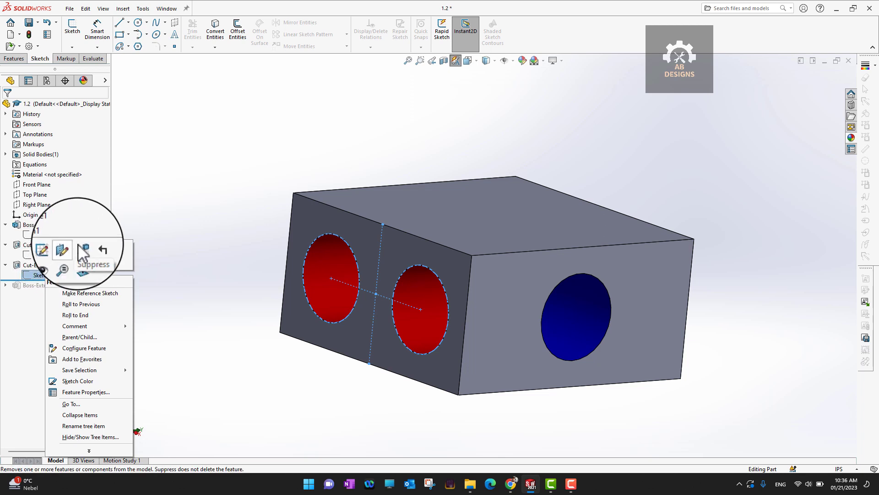
click(181, 249)
- Roll the part forward to include Boss-Extrude2, examine its Sketch4 on the triangular boss, and clear the selection
drag(102, 281, 72, 292)
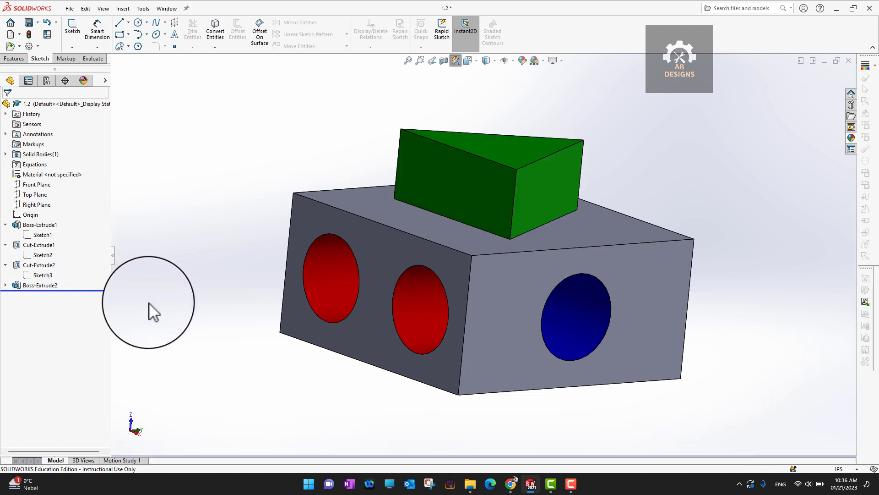
click(5, 285)
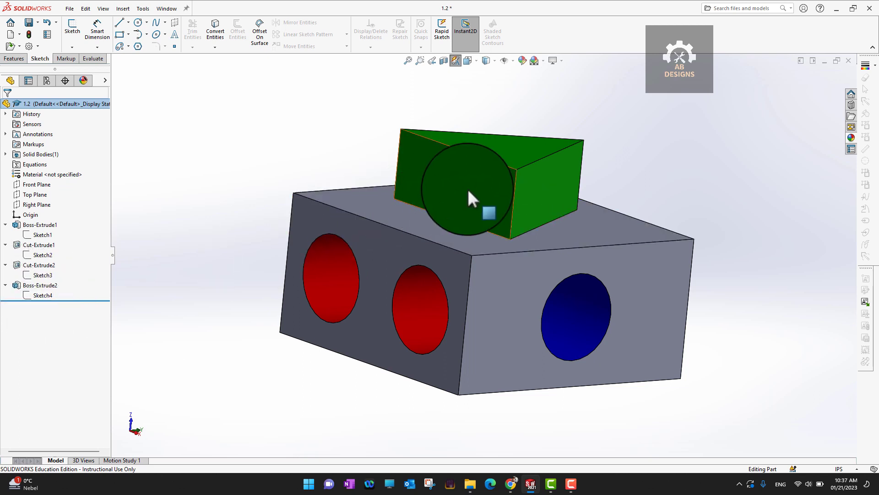
click(39, 295)
middle_drag(770, 130, 742, 198)
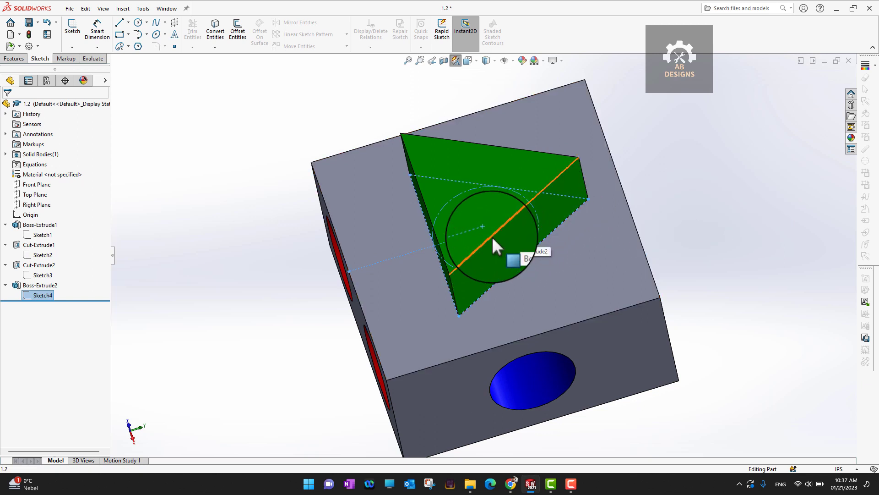
click(156, 326)
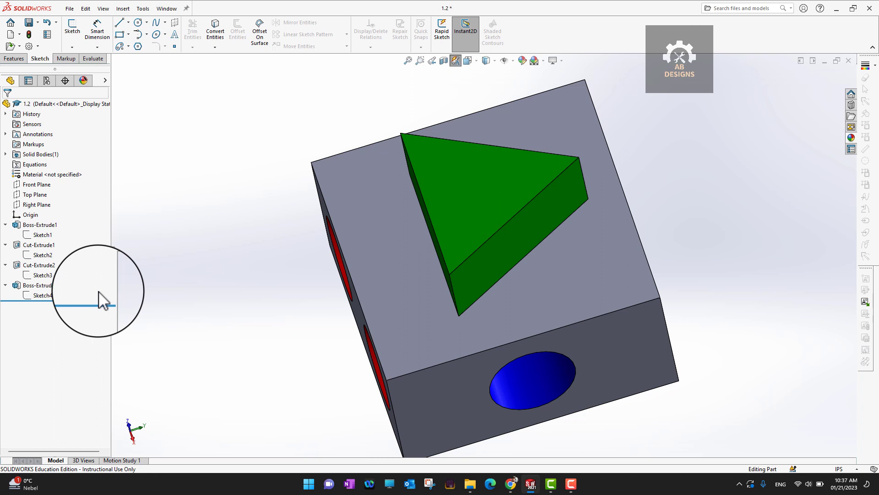
- Collapse Boss-Extrude2 and Cut-Extrude2 in the feature tree, keeping the rollback position after the last feature
click(4, 285)
click(5, 265)
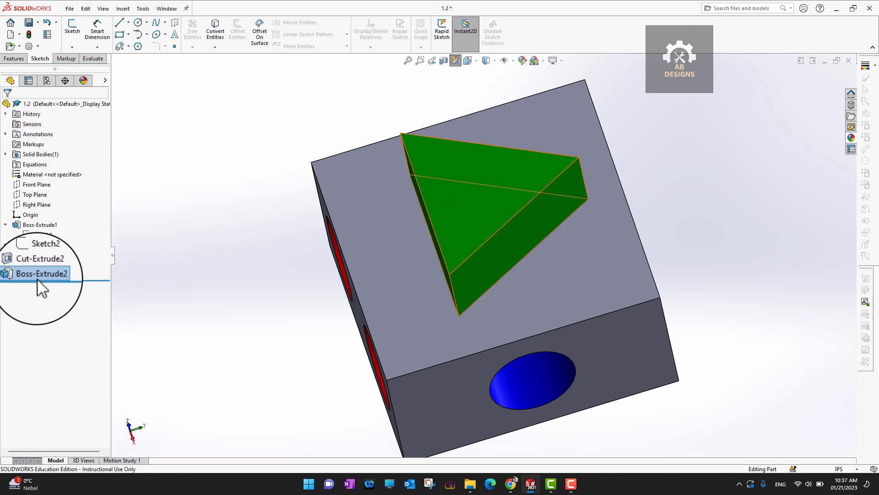
mouse_move(73, 279)
mouse_down()
mouse_move(84, 276)
mouse_move(90, 243)
mouse_move(84, 280)
mouse_up()
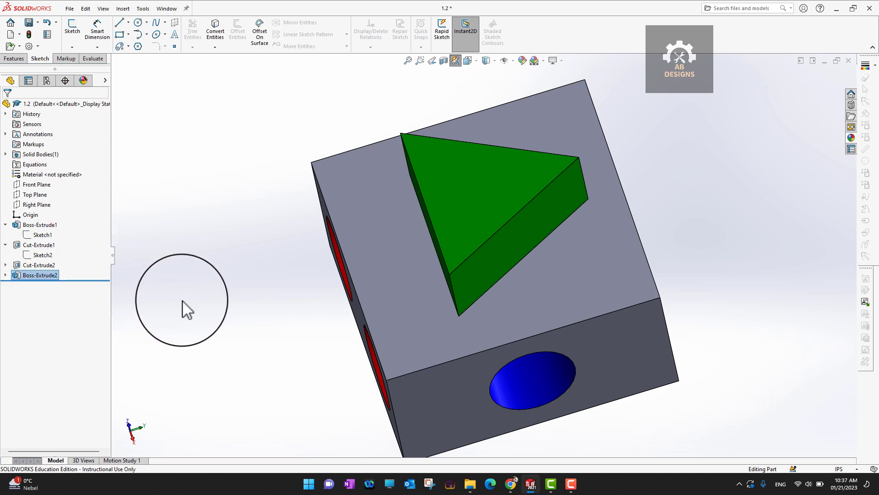